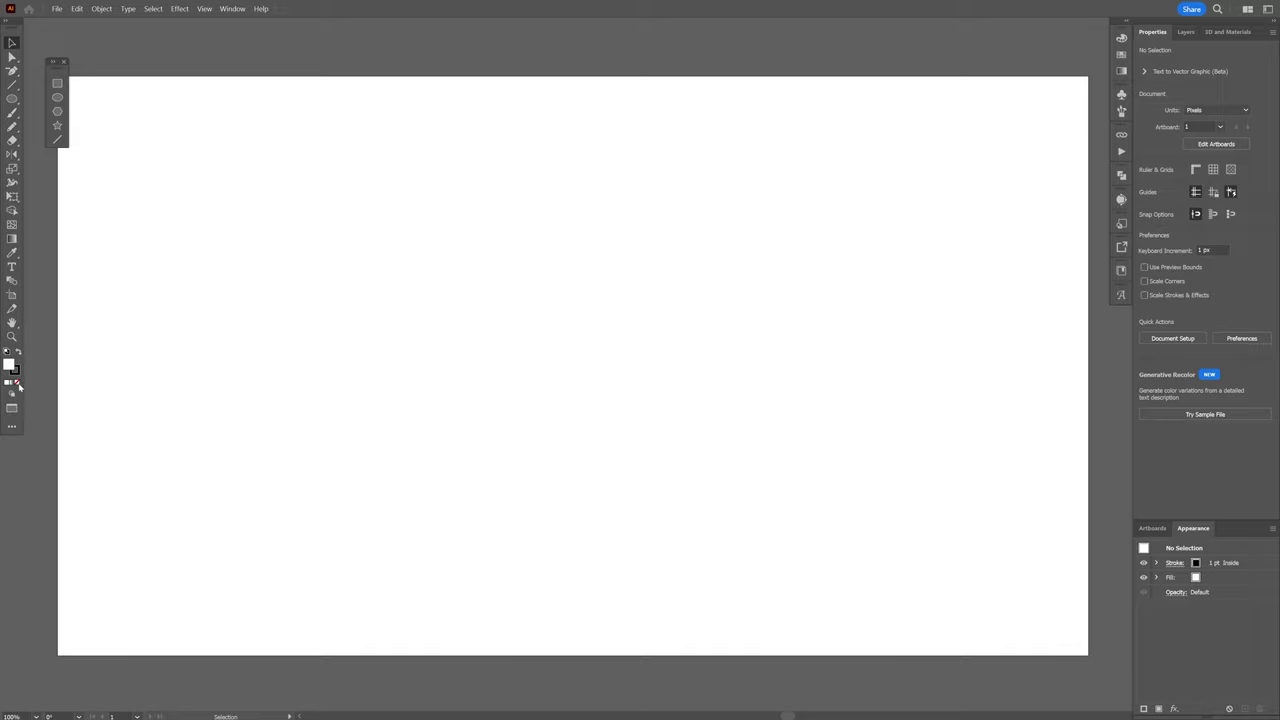
Step: Set the fill to None and the stroke to a grey swatch
left_click(15, 372)
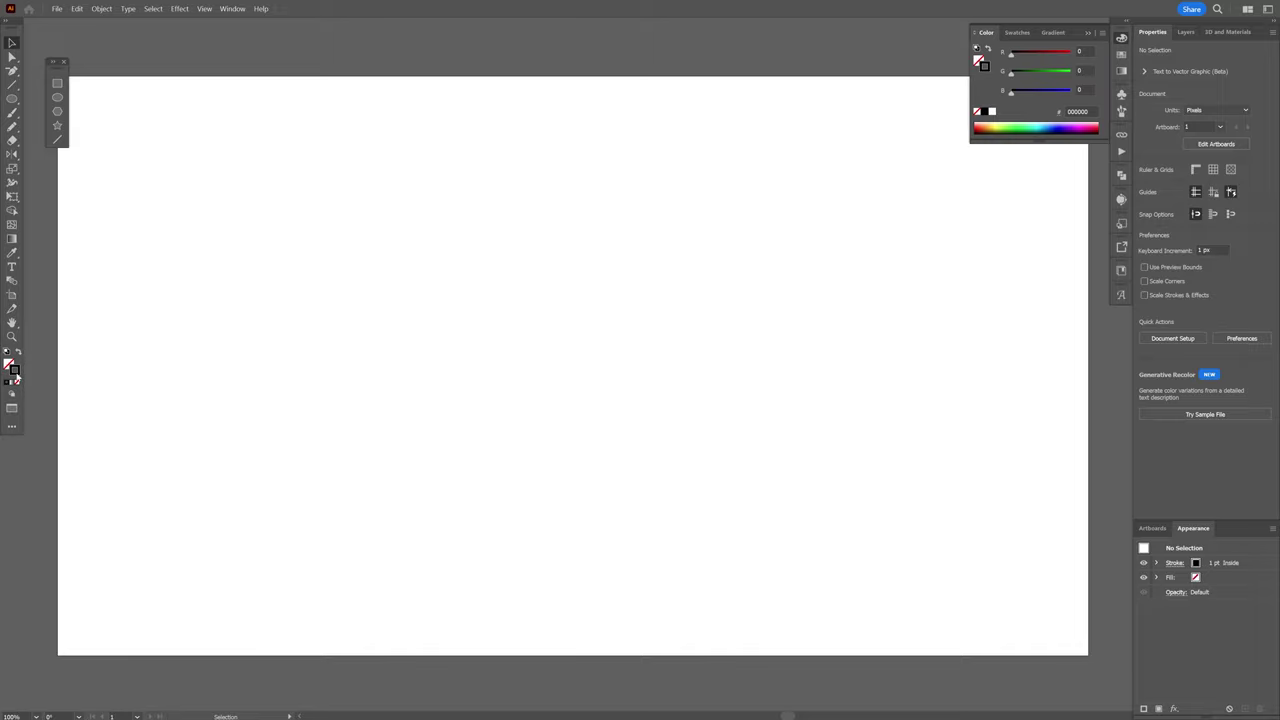
left_click(1015, 33)
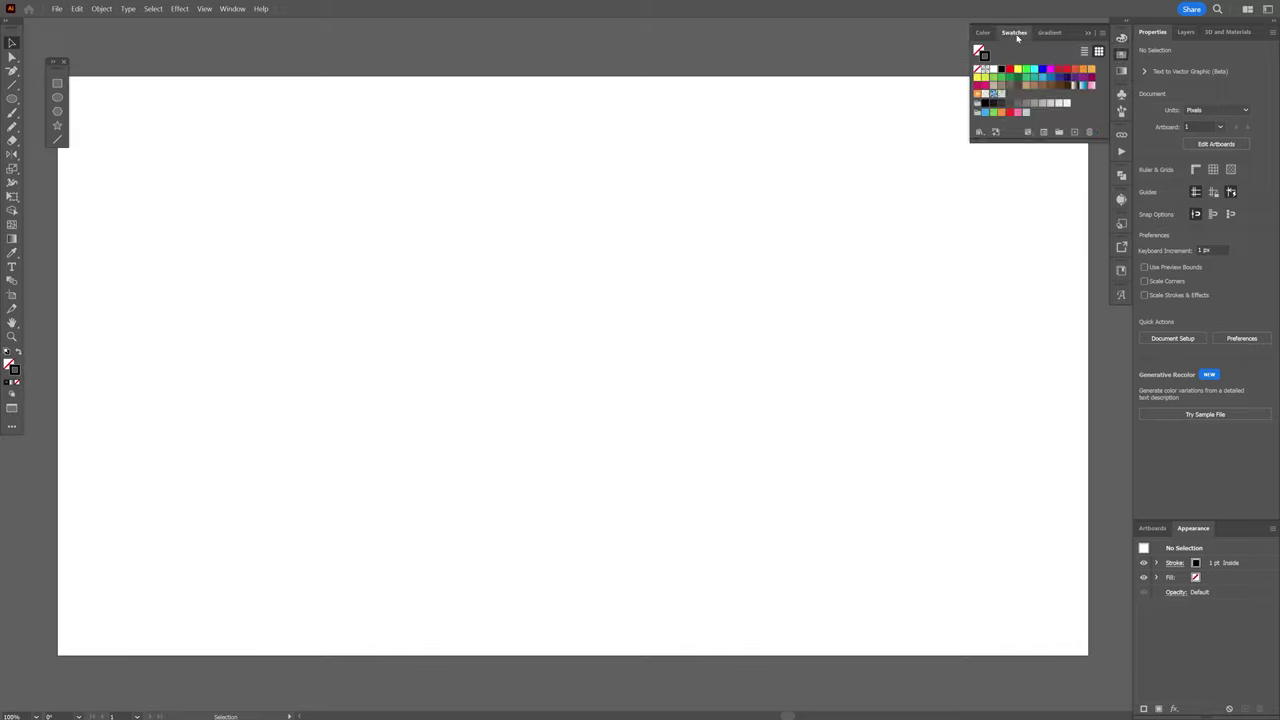
left_click(1030, 104)
left_click(1092, 38)
Step: Draw a circle about 316 px across with the Ellipse tool
left_click(57, 99)
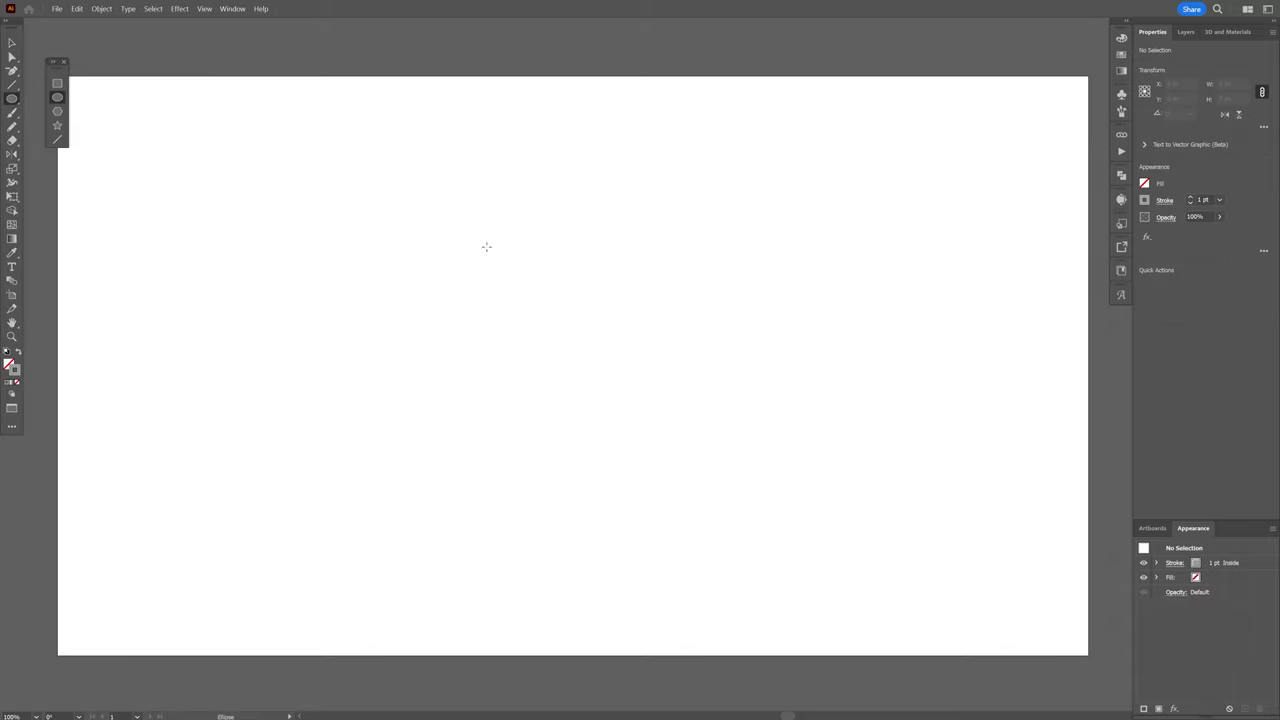
left_click_drag(487, 249, 640, 446)
key("v")
Step: Go to the Effect menu's 3D and Materials > 3D (Classic) submenu
left_click(180, 9)
mouse_move(240, 77)
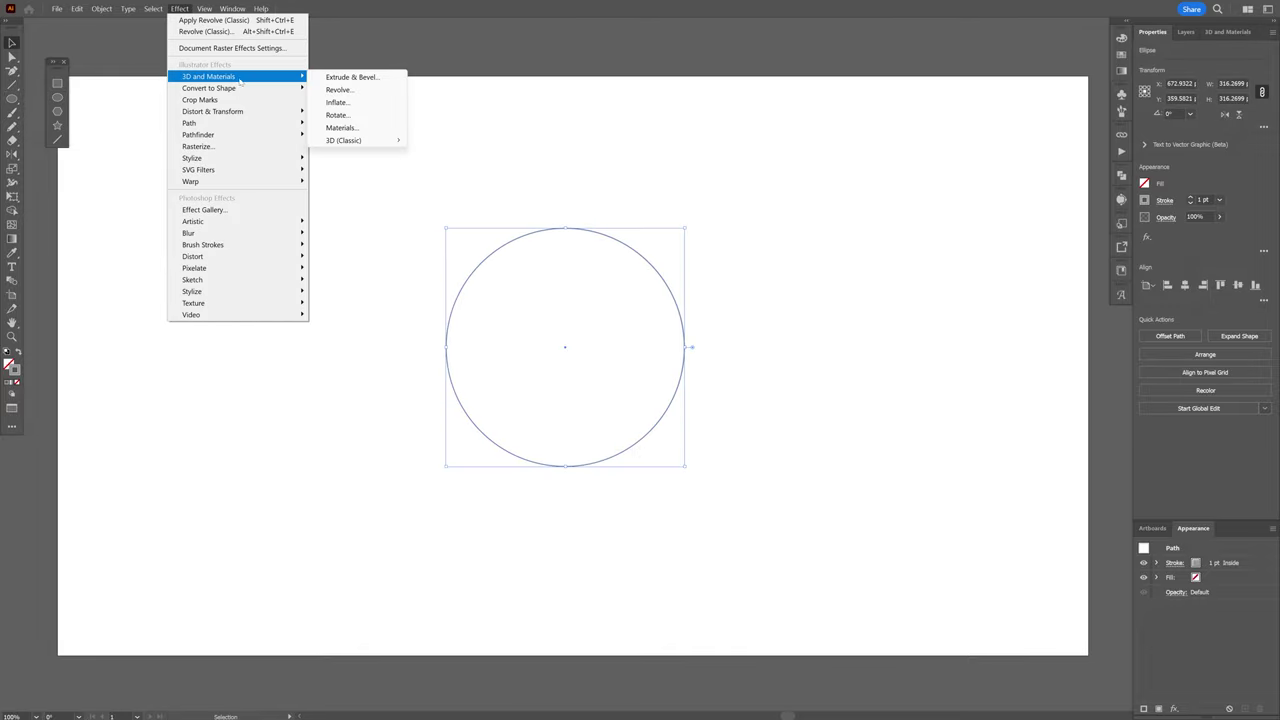
mouse_move(357, 145)
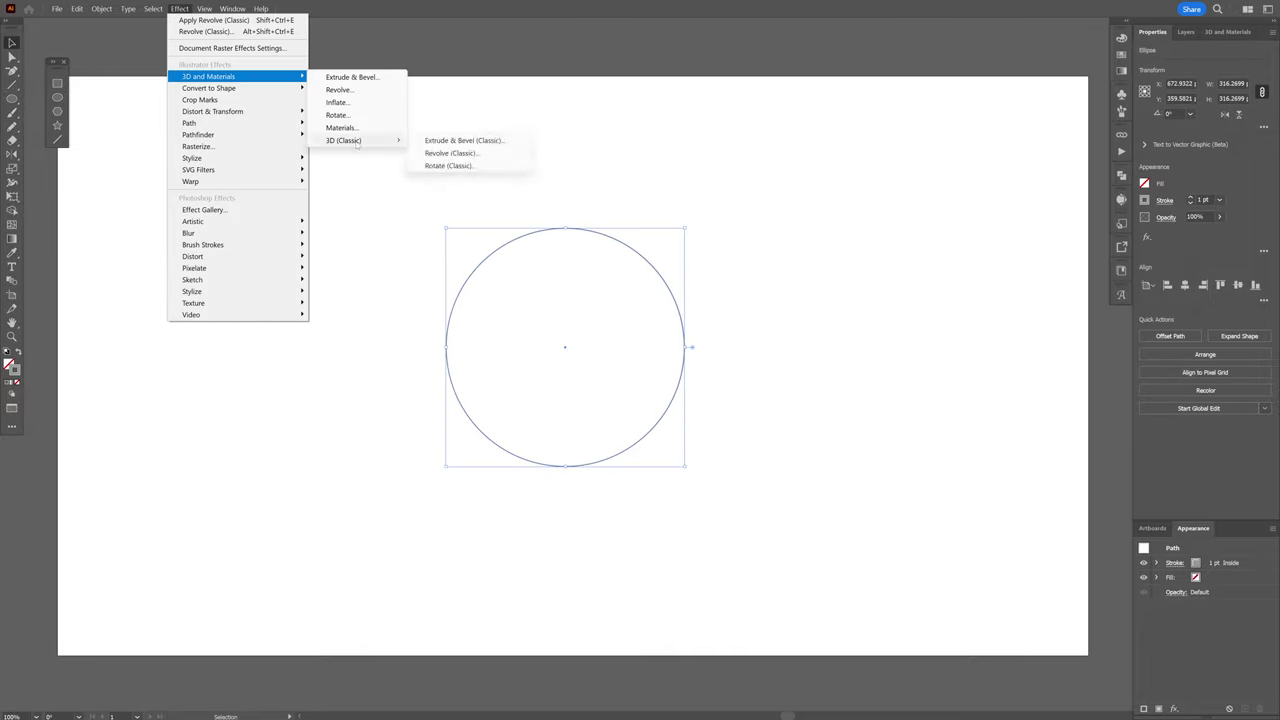
Step: Apply 3D Revolve (Classic) with a Wireframe surface and a 16 pt offset
left_click(486, 153)
left_click_drag(954, 130, 875, 104)
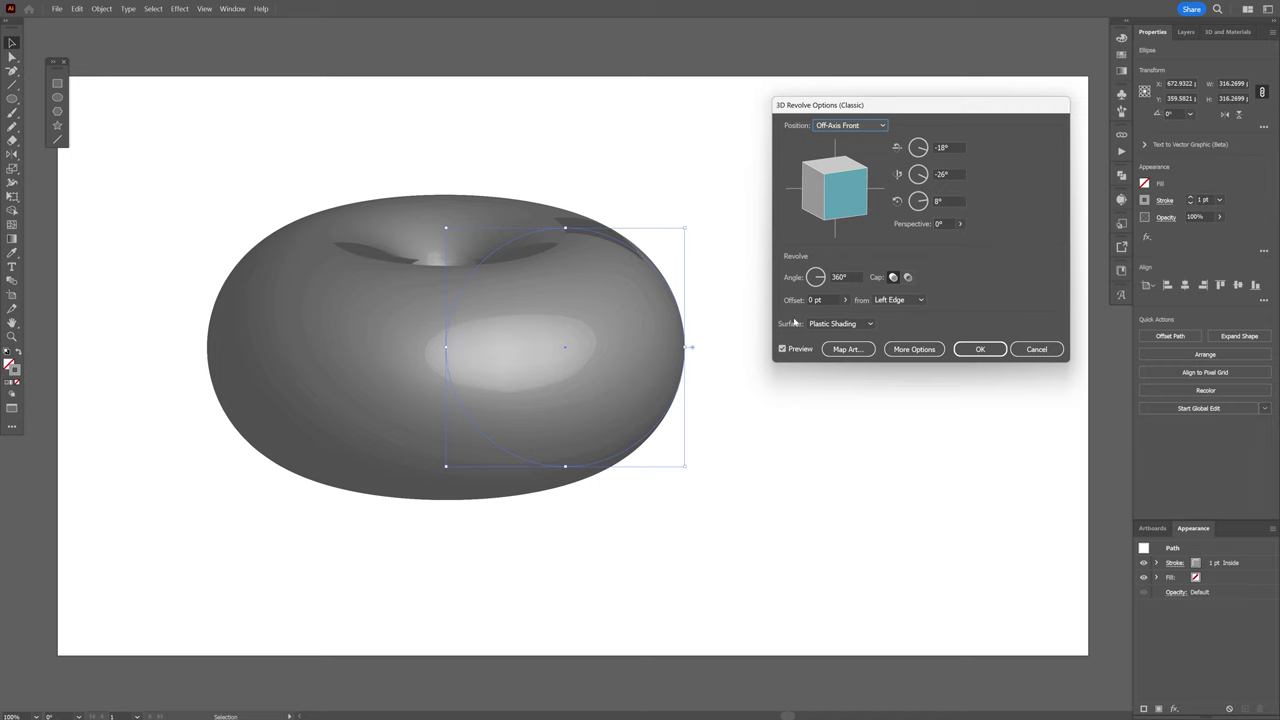
left_click(836, 324)
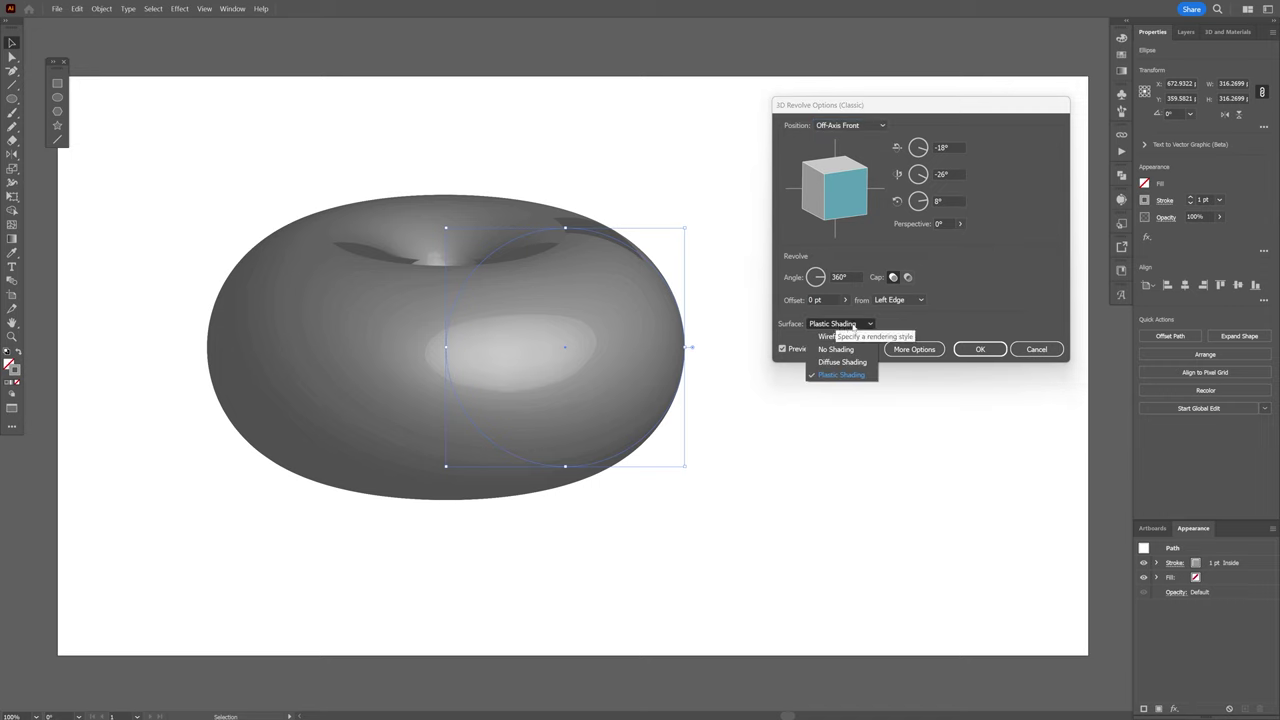
left_click(855, 338)
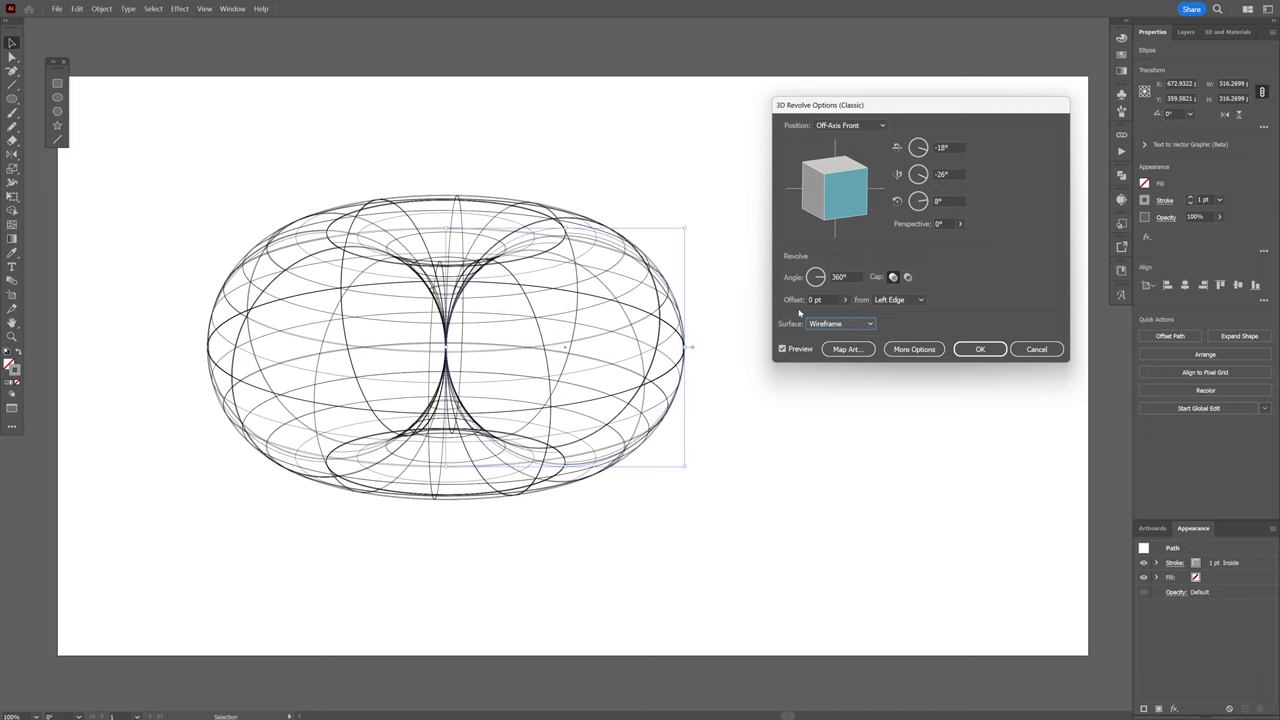
left_click(822, 300)
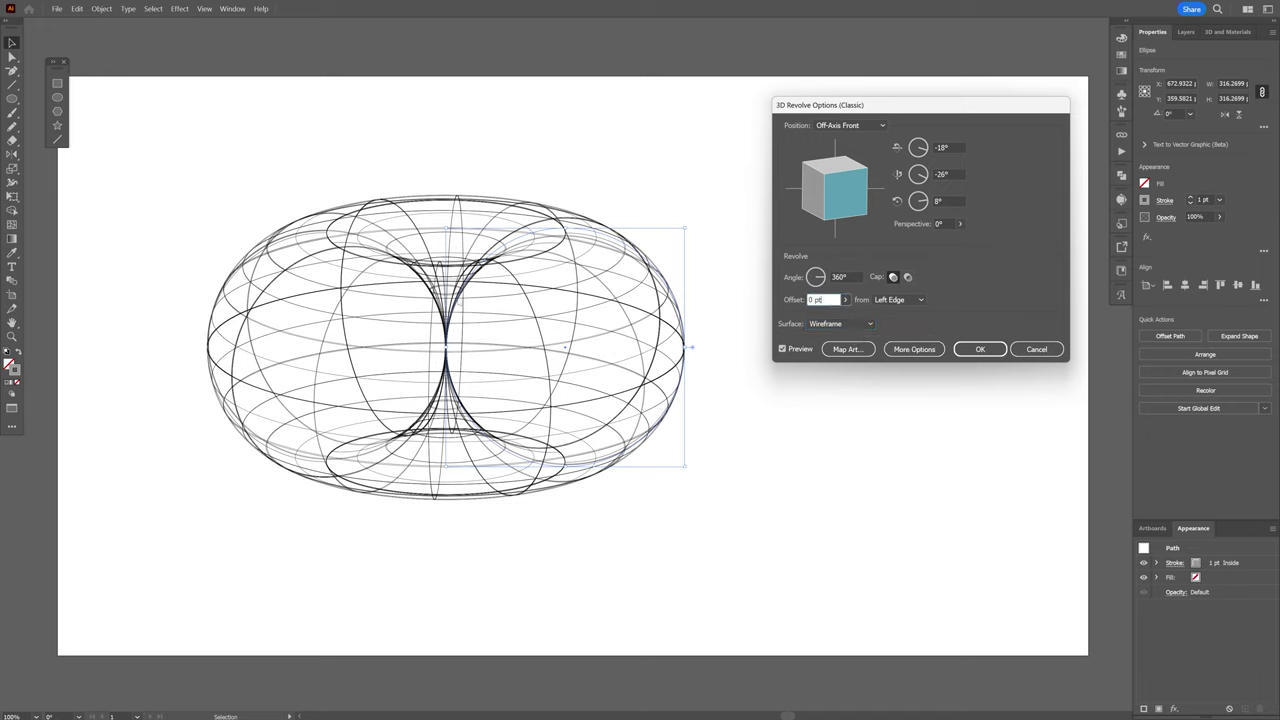
key("shift+Up")
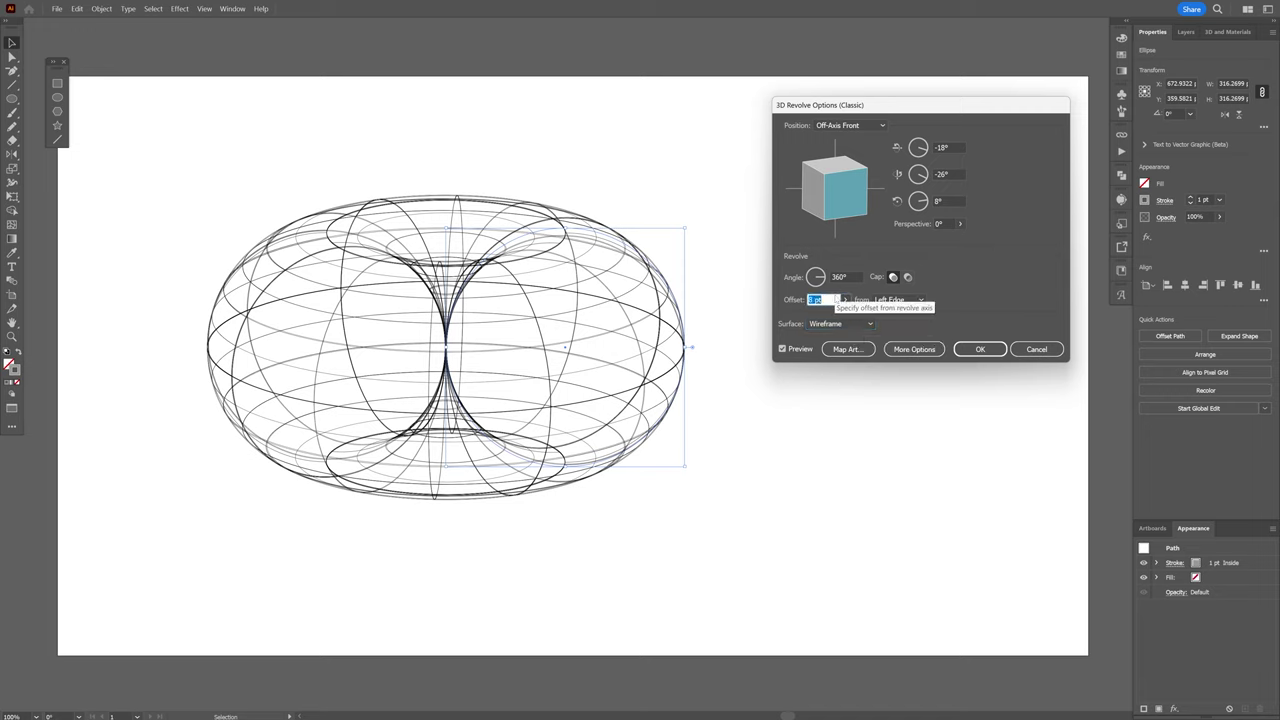
key("Up")
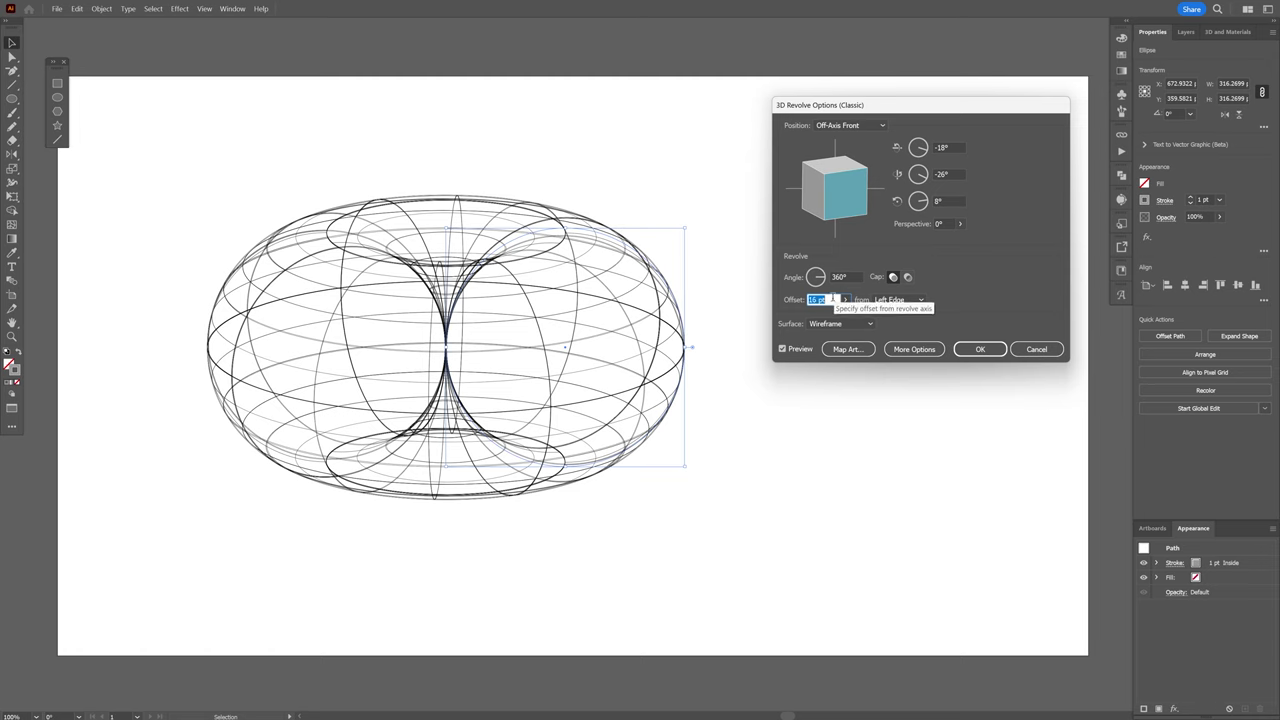
left_click(844, 277)
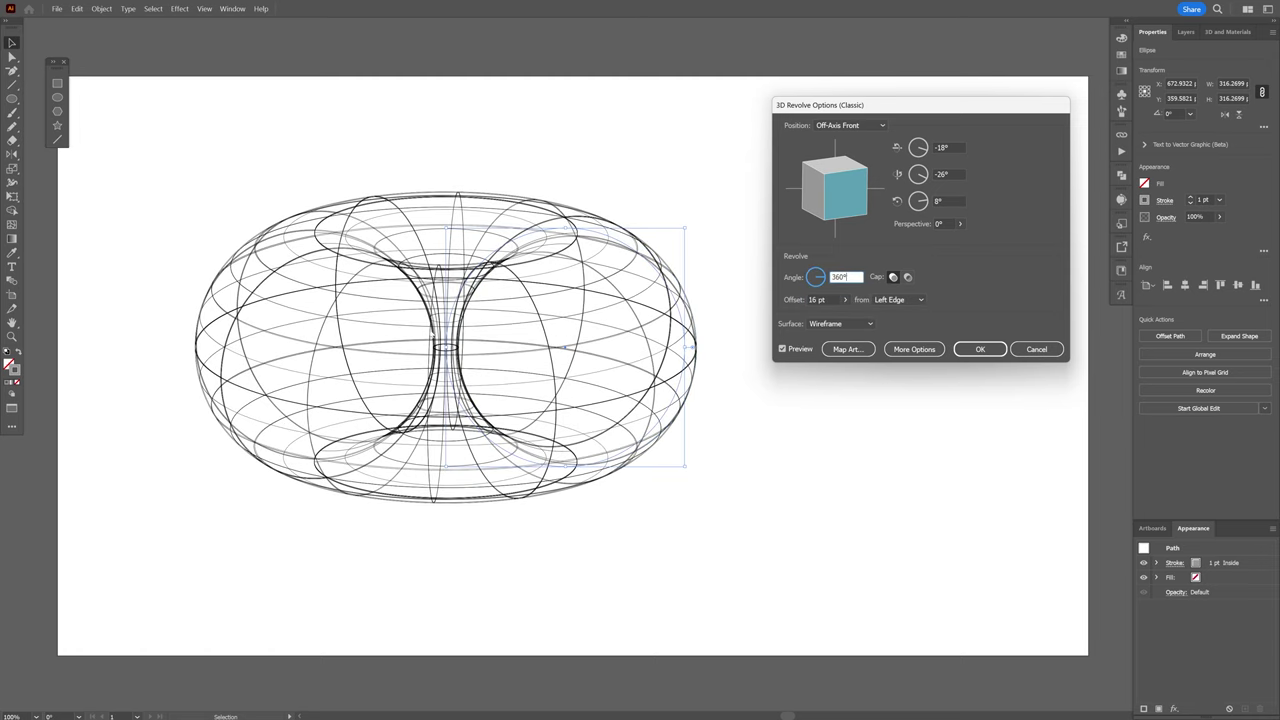
Step: Apply the revolve, center and zoom in on the torus, and drag the pie handle to open the circle
left_click(980, 349)
left_click_drag(451, 333, 588, 322)
scroll(575, 355, "up", 2)
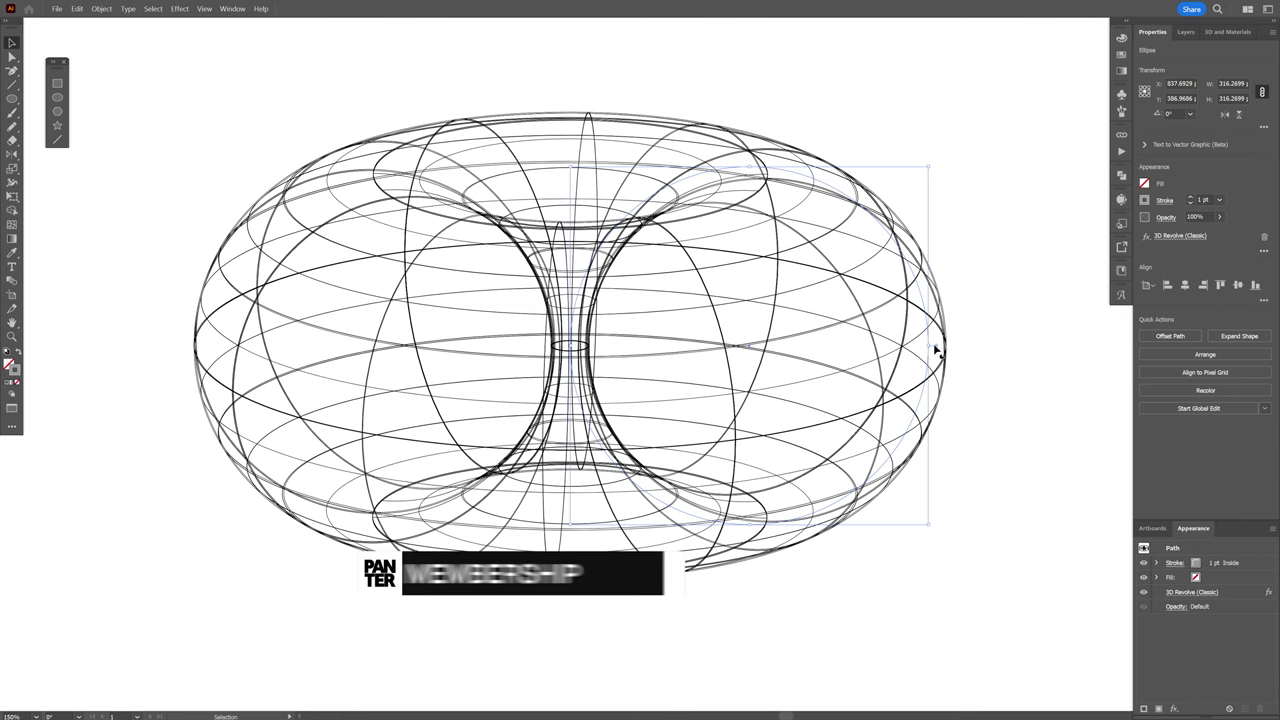
left_click_drag(937, 350, 793, 546)
Step: Convert the profile's cap and base anchors to smooth points
left_click(12, 56)
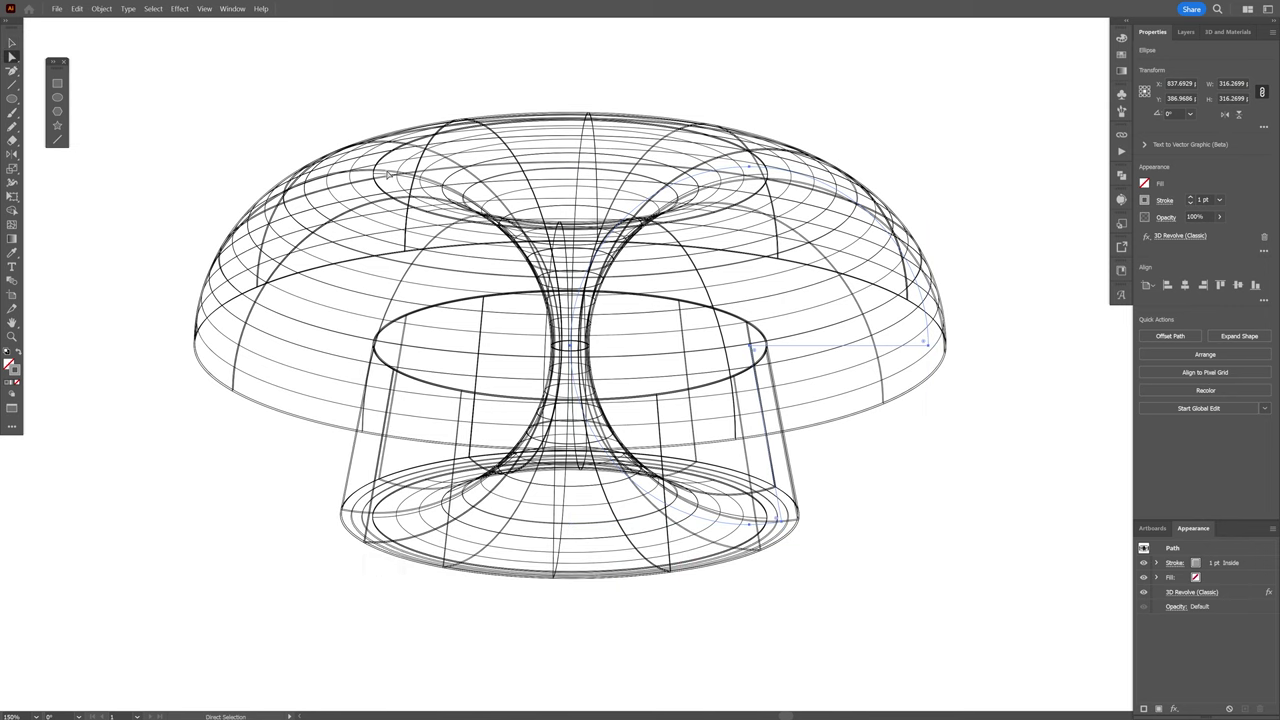
left_click_drag(750, 349, 752, 350)
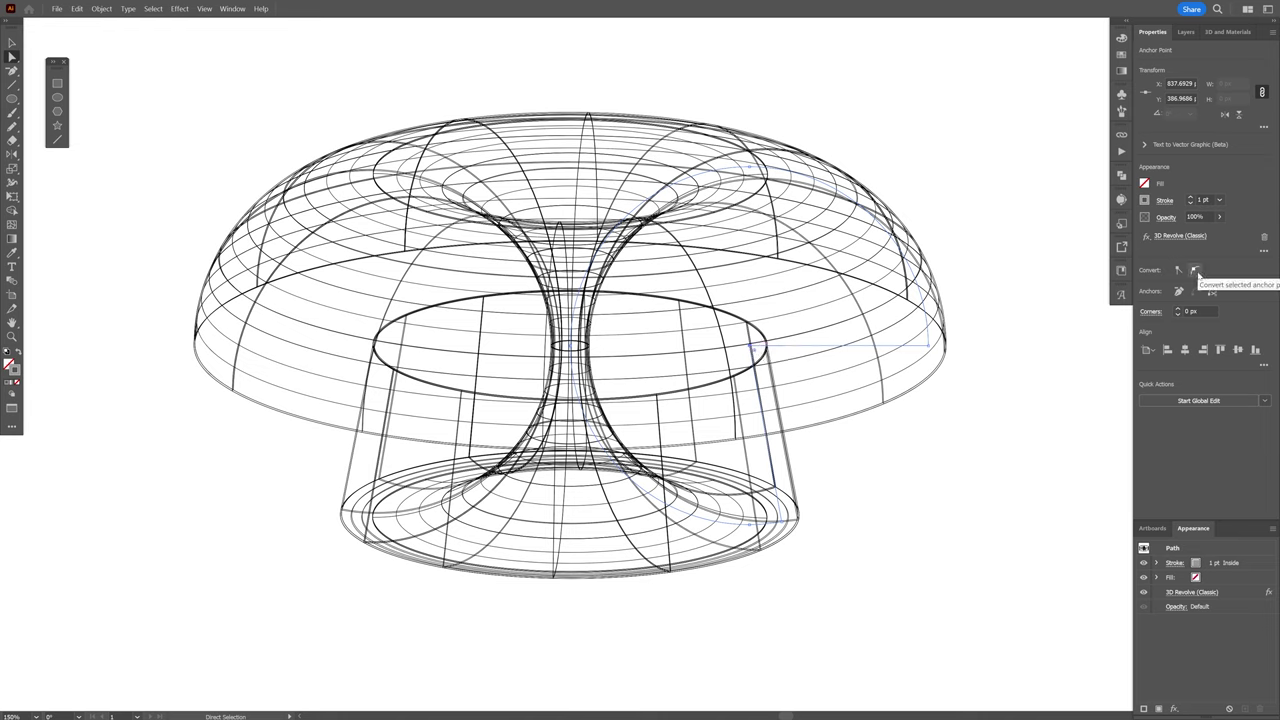
left_click(1196, 272)
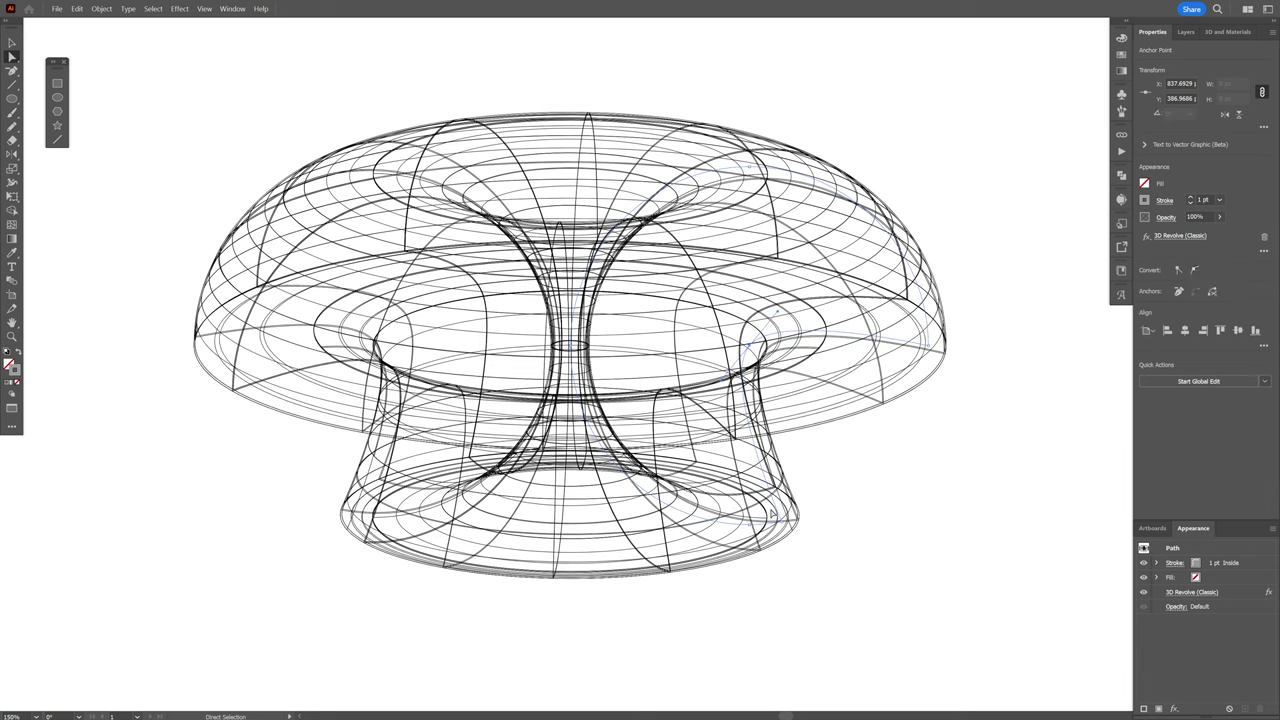
left_click(786, 524)
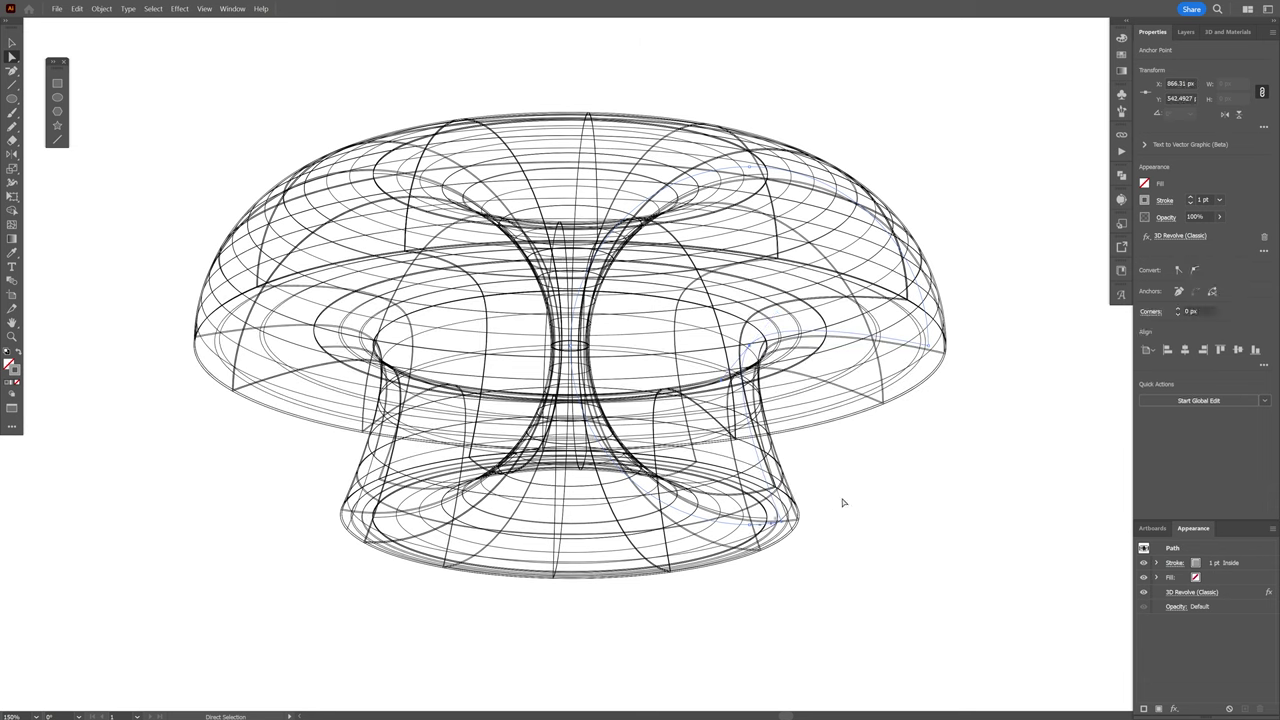
left_click(1194, 272)
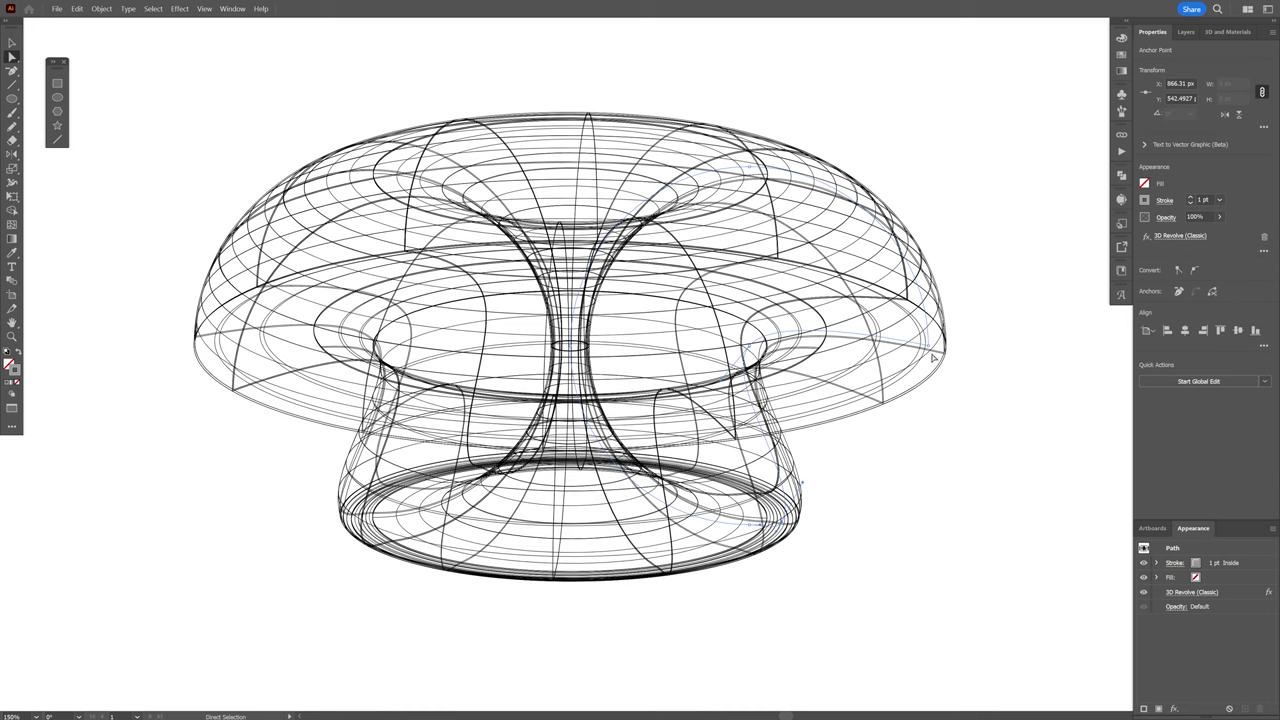
Step: Drag anchors to widen the cap and narrow and lengthen the base into a stem
left_click_drag(932, 352, 666, 342)
left_click_drag(918, 350, 855, 349)
left_click_drag(752, 523, 746, 606)
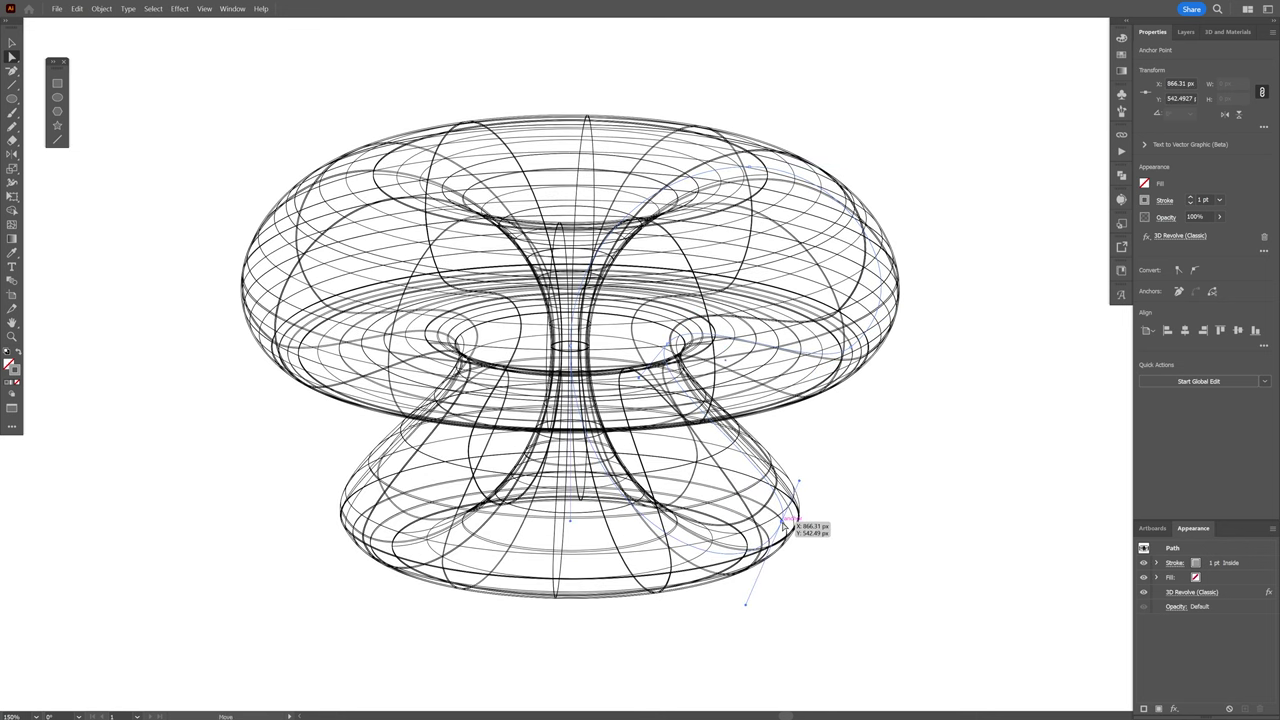
left_click_drag(783, 524, 654, 558)
scroll(654, 558, "down", 2)
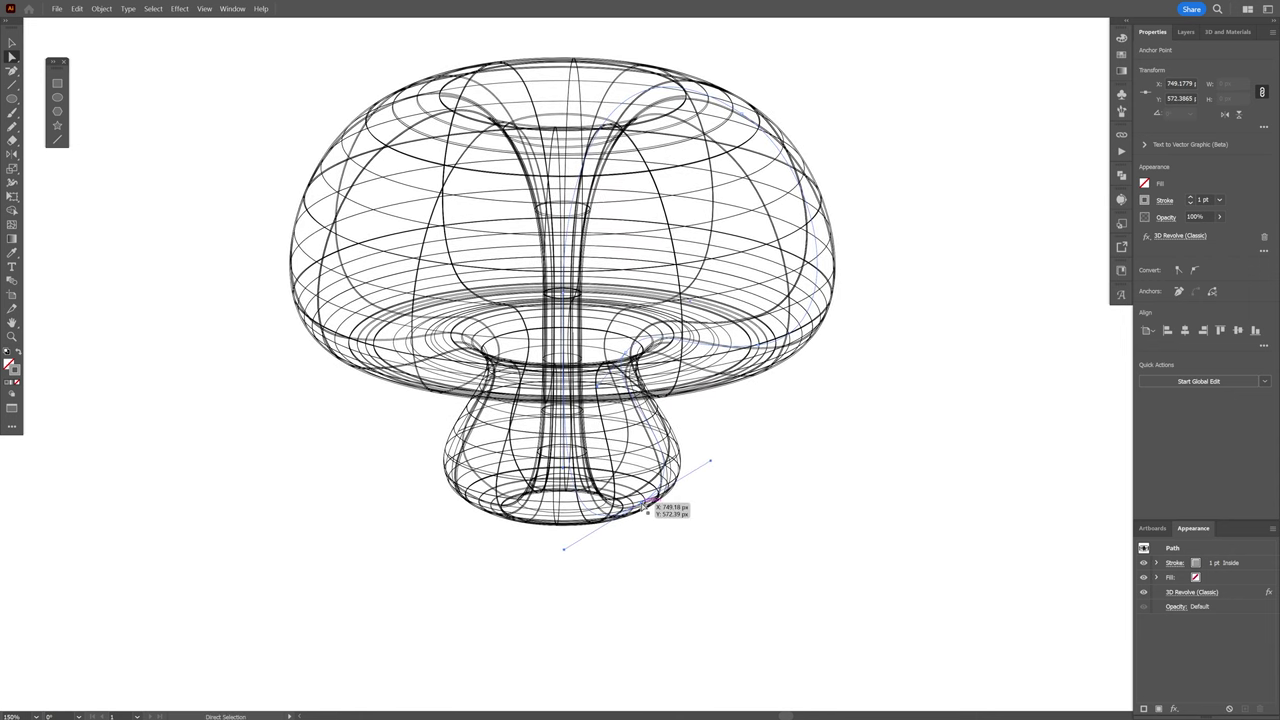
left_click_drag(646, 505, 671, 666)
left_click_drag(742, 113, 652, 101)
key("ctrl+0")
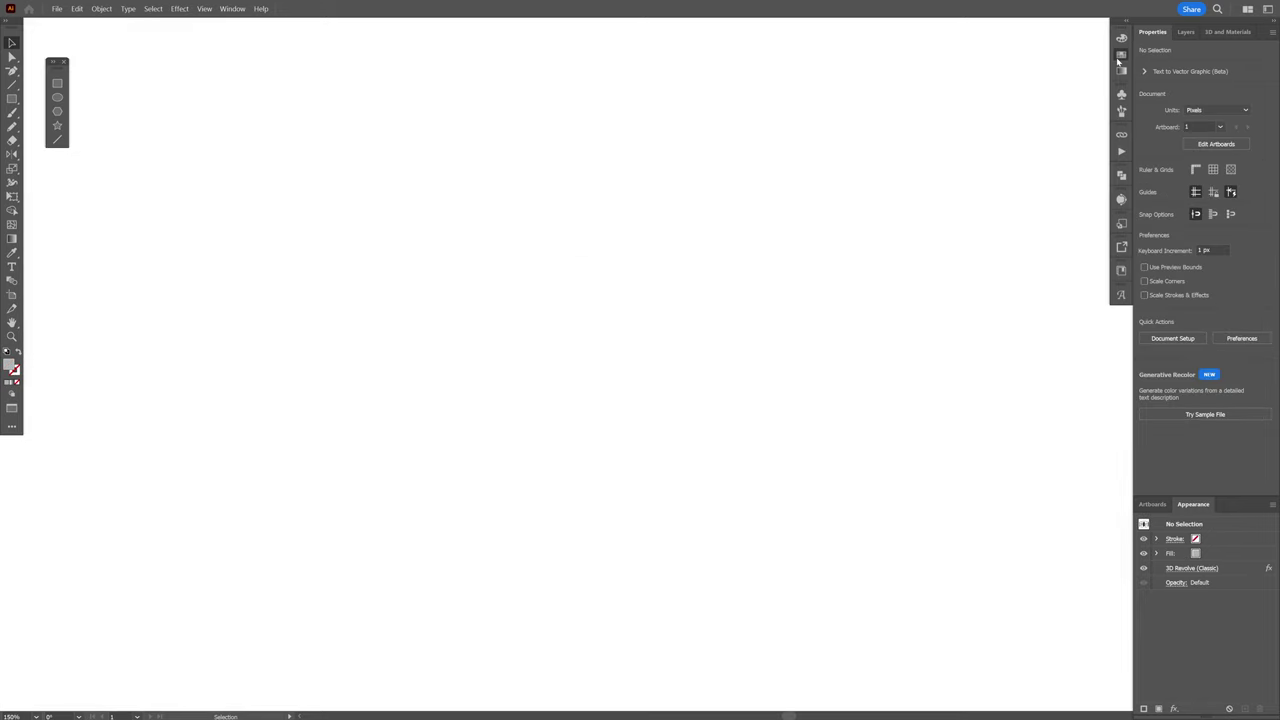
Step: Draw a long, thin black bar across the artboard and copy it
left_click(1121, 54)
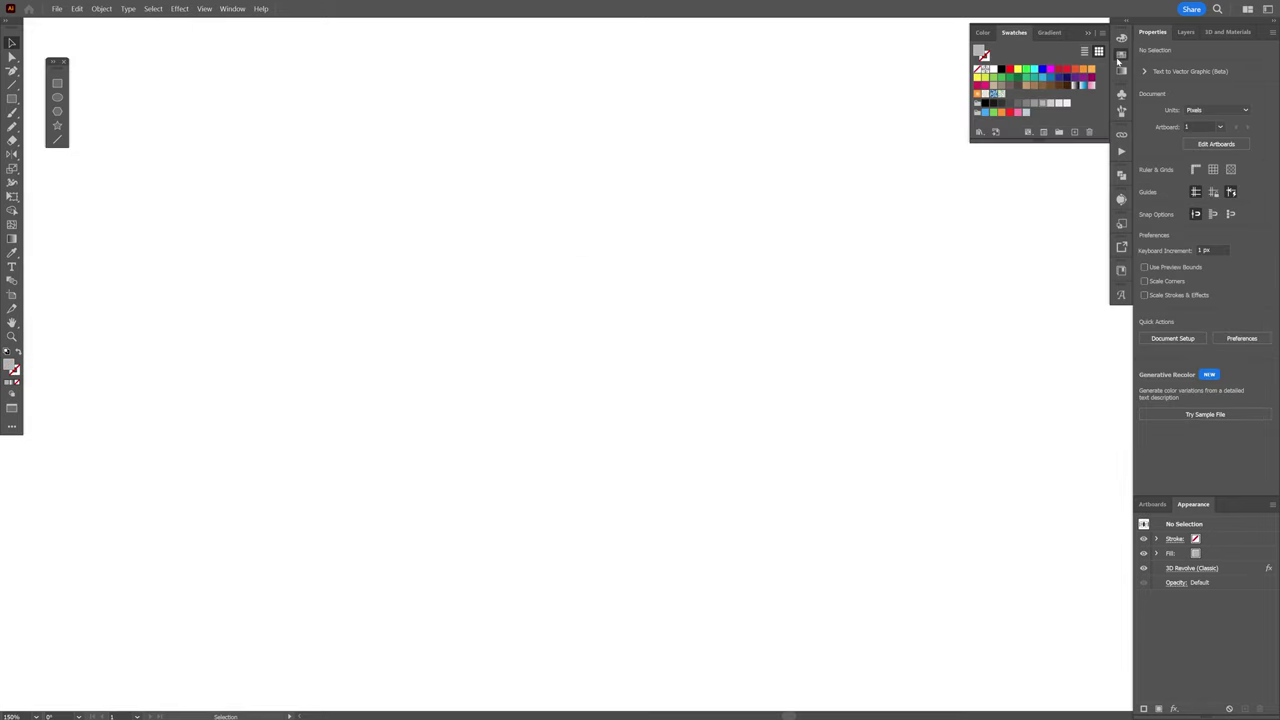
left_click(1000, 69)
left_click(524, 112)
key("m")
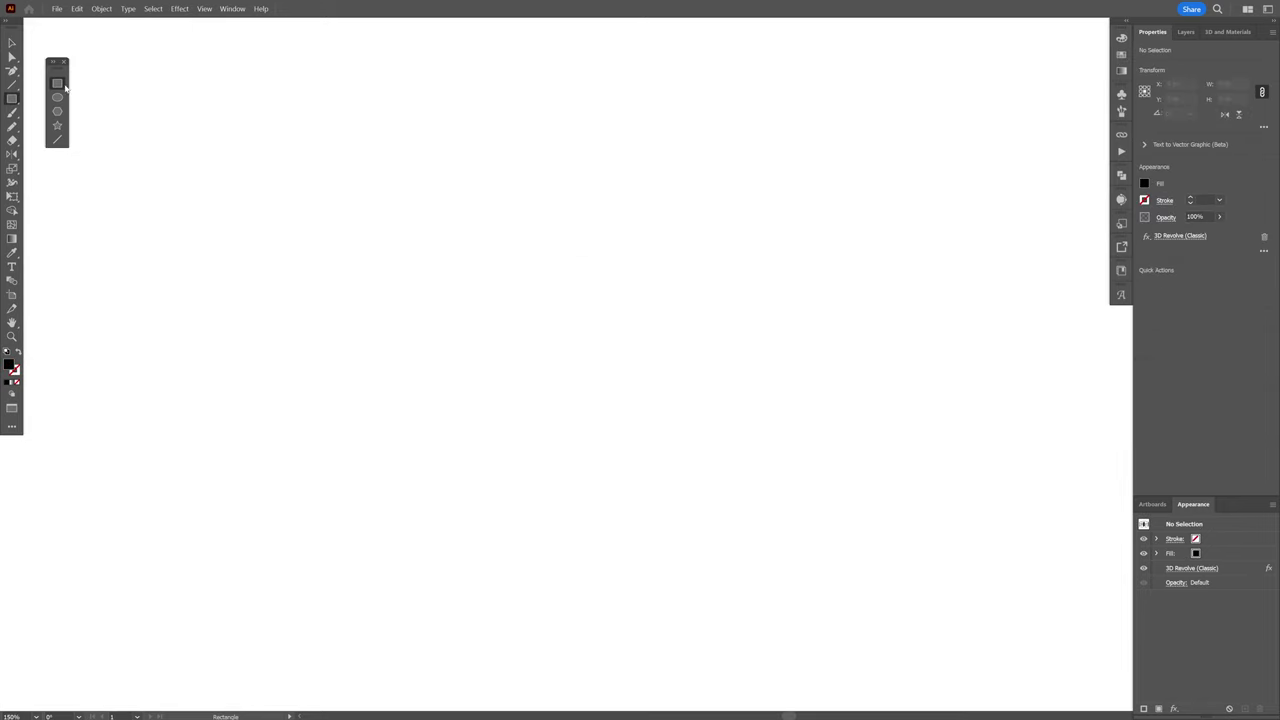
left_click_drag(252, 192, 857, 203)
key("v")
mouse_move(704, 202)
left_mouse_down()
mouse_move(685, 101)
mouse_move(686, 114)
left_mouse_up()
Step: Make the copied bar white, then repeat-duplicate the pair with Ctrl+D to stack stripes
left_click(1121, 53)
left_click(993, 70)
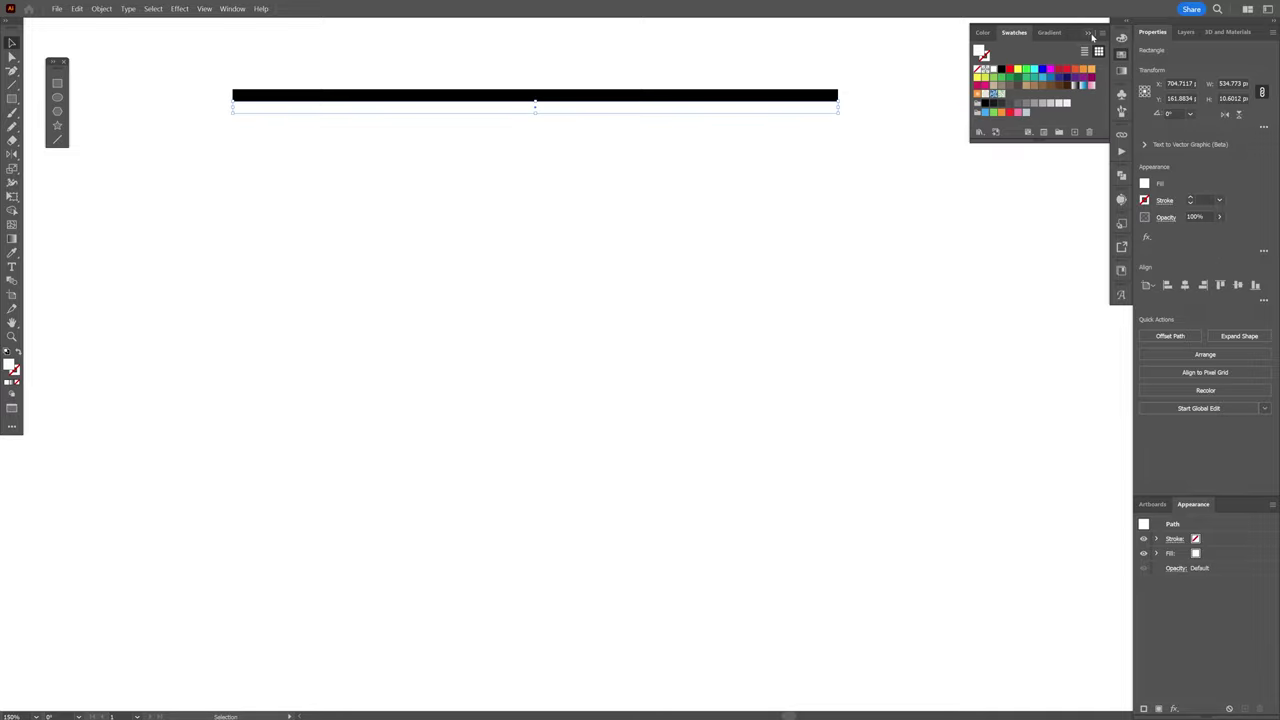
key("ctrl+a")
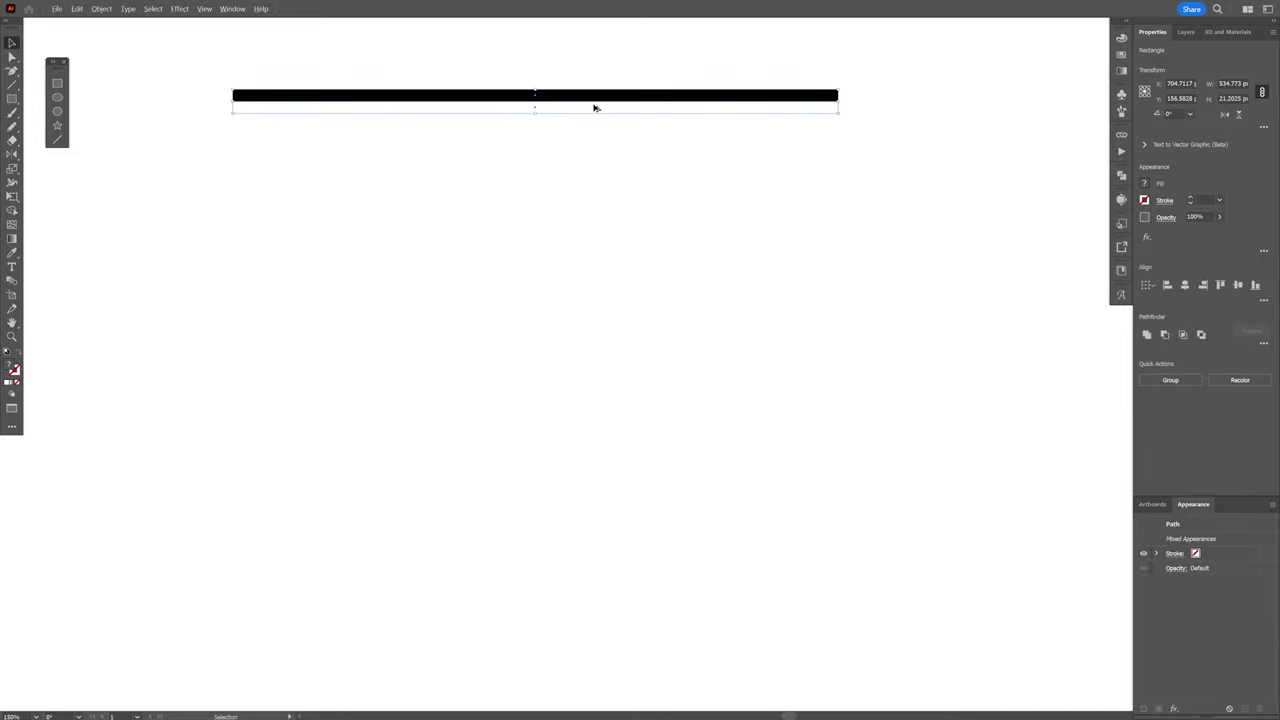
left_click_drag(594, 104, 591, 126)
key("ctrl+d")
key("ctrl+d")
key("ctrl+d")
key("ctrl+d")
key("ctrl+d")
key("ctrl+d")
key("ctrl+d")
key("ctrl+d")
key("ctrl+d")
key("ctrl+d")
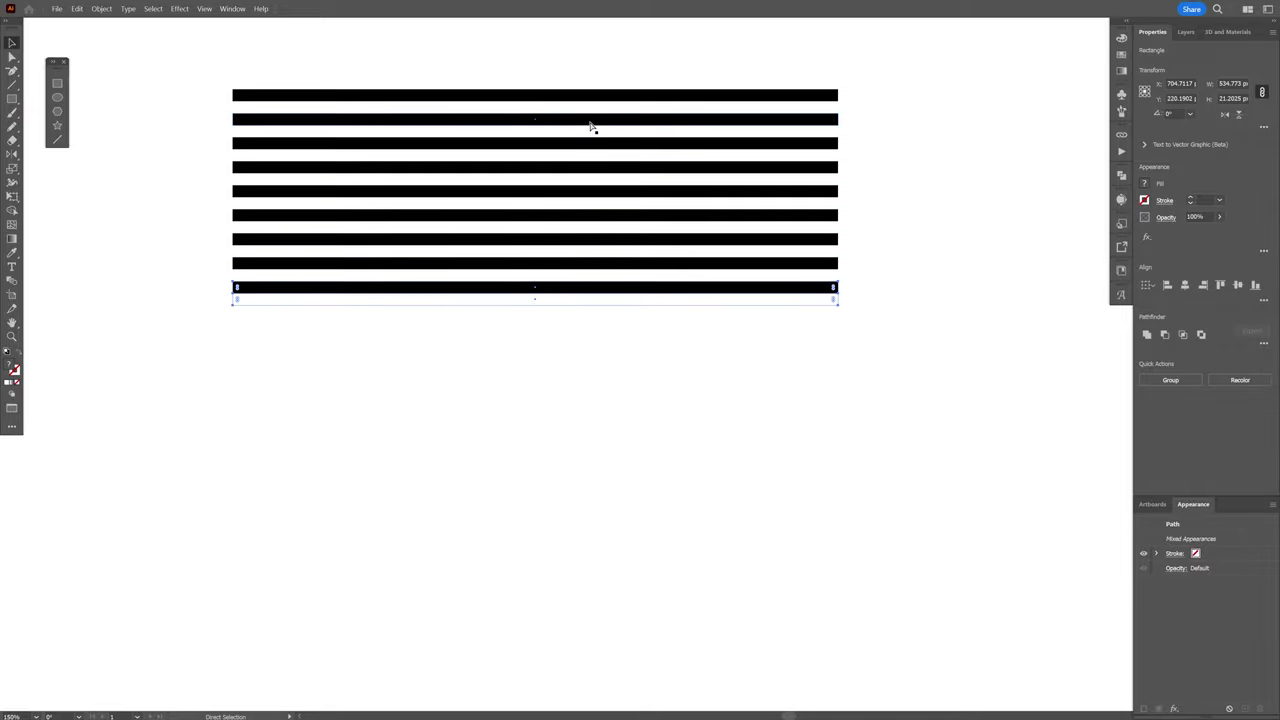
key("ctrl+d")
key("ctrl+d")
key("ctrl+d")
key("ctrl+d")
key("ctrl+d")
key("ctrl+d")
key("ctrl+d")
key("ctrl+d")
key("ctrl+d")
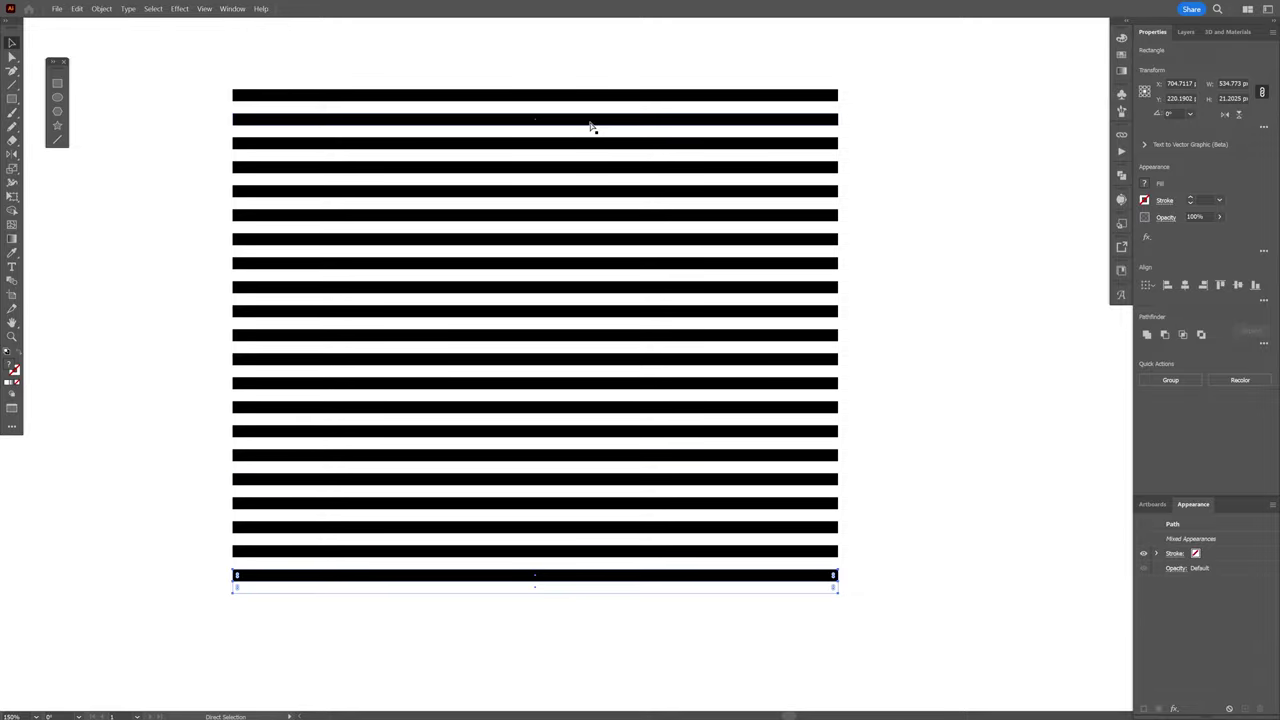
Step: Group all the bars and drag the group into the Symbols panel
key("ctrl+a")
right_click(447, 168)
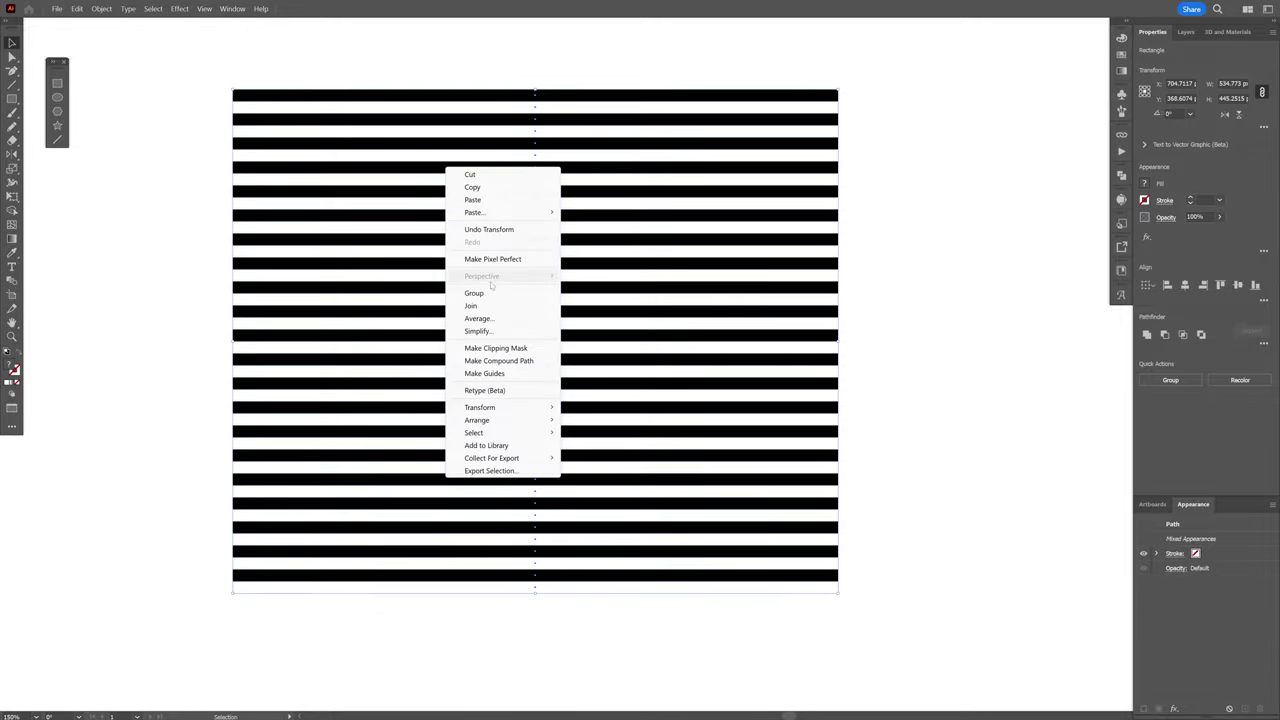
left_click(488, 293)
left_click(1121, 93)
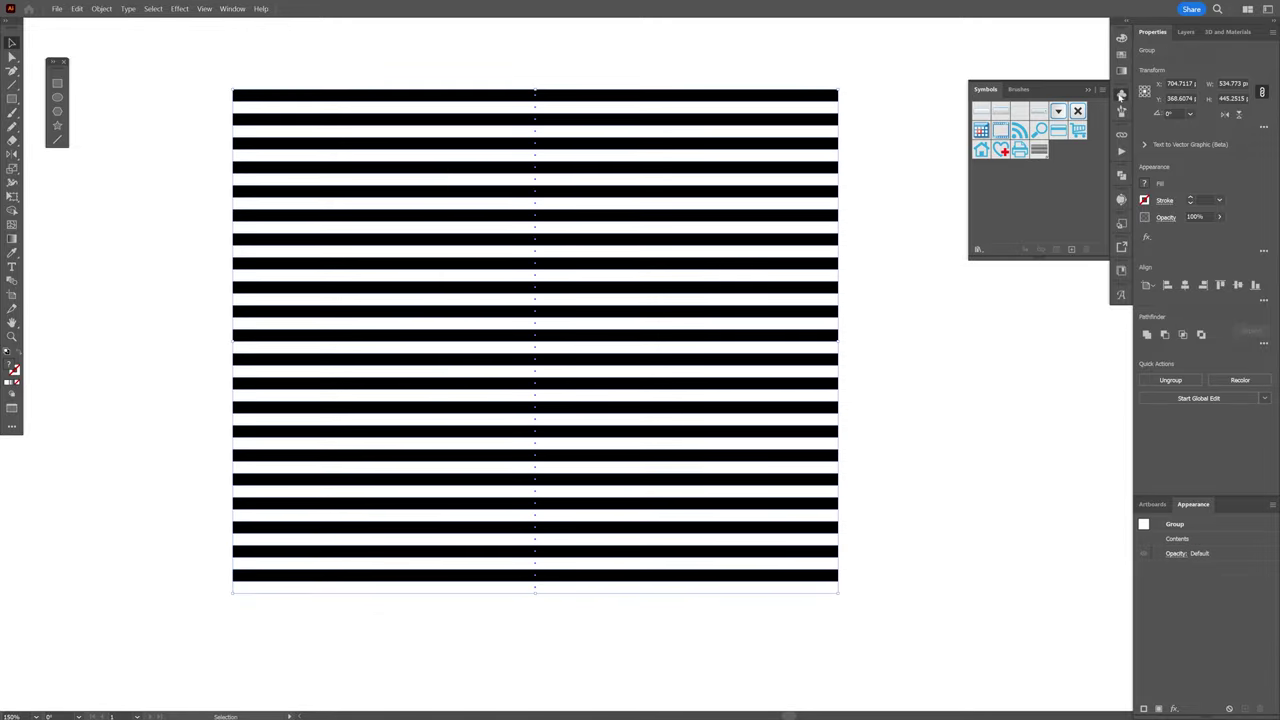
left_click(232, 8)
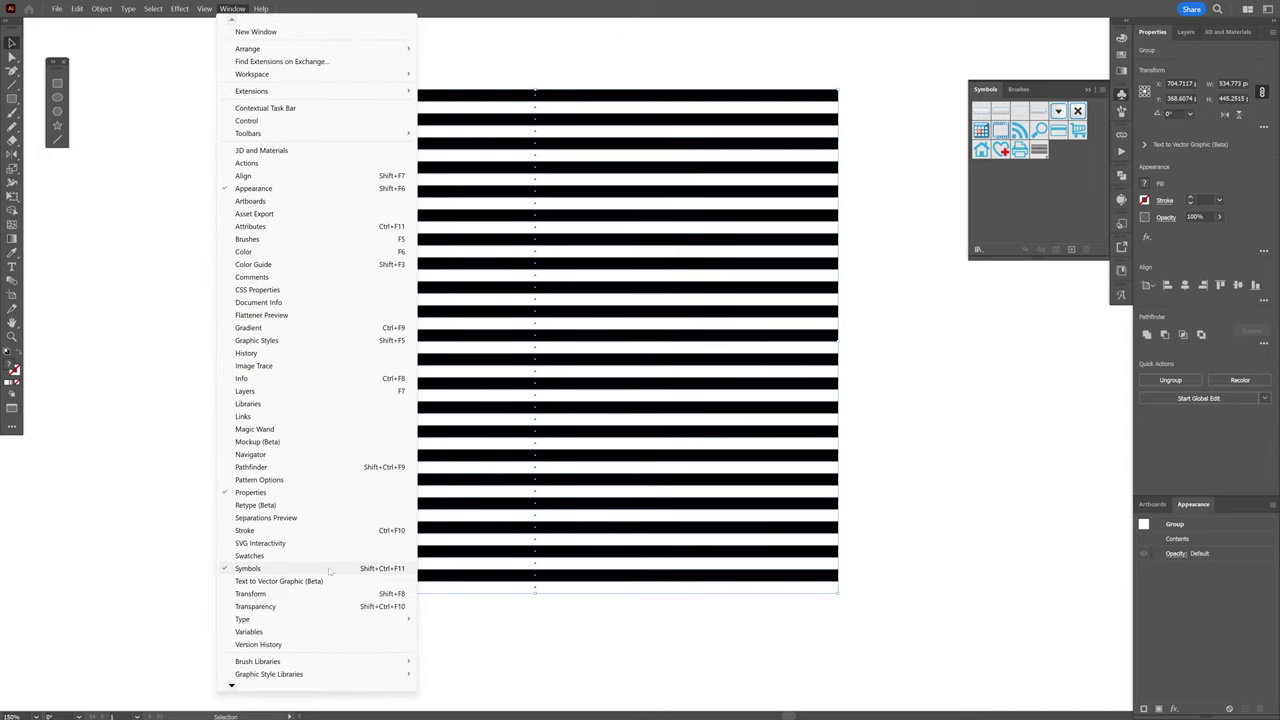
left_click(470, 497)
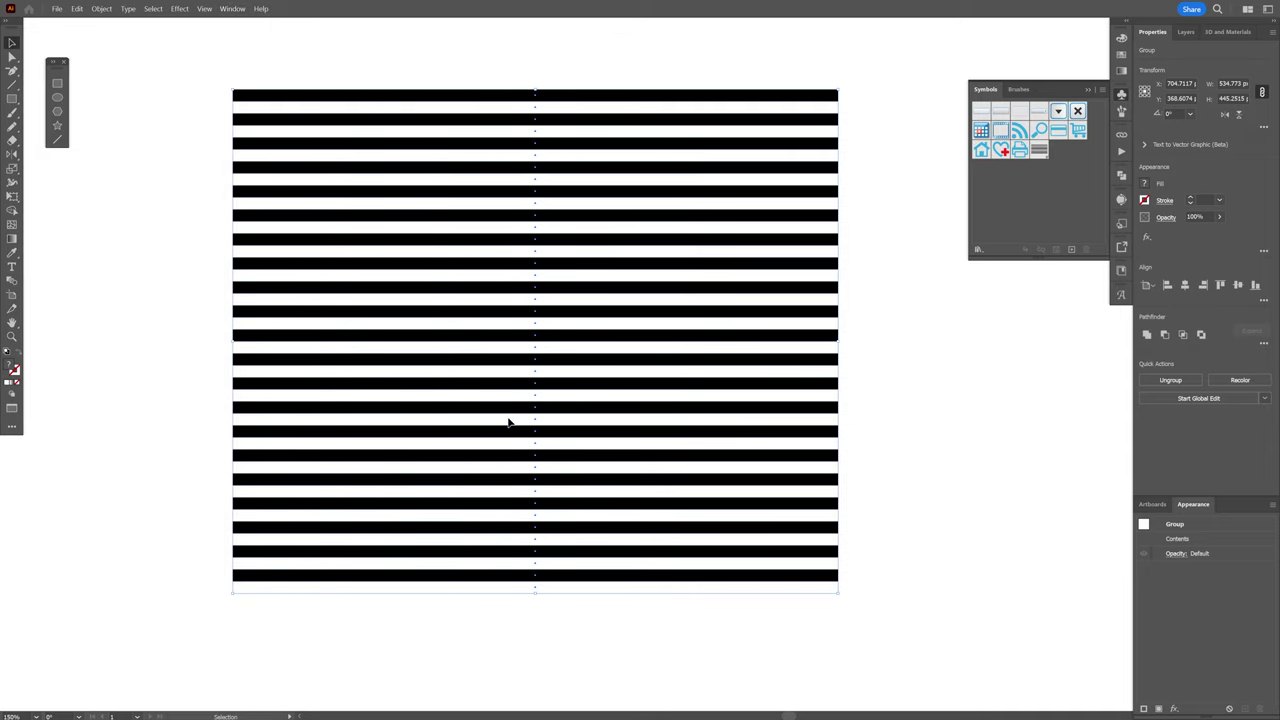
left_click_drag(508, 423, 1031, 197)
Step: Confirm the new symbol, then reopen 3D Revolve and set its surface to Diffuse Shading
left_click(635, 451)
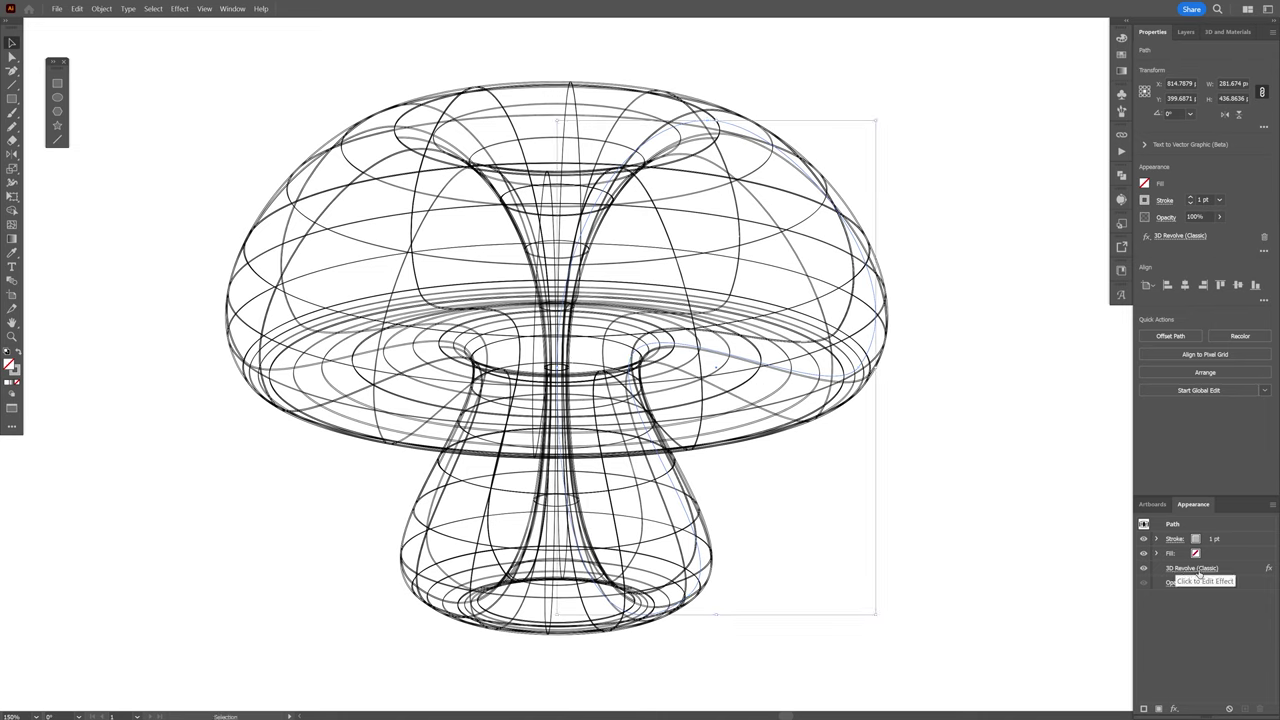
left_click(1200, 569)
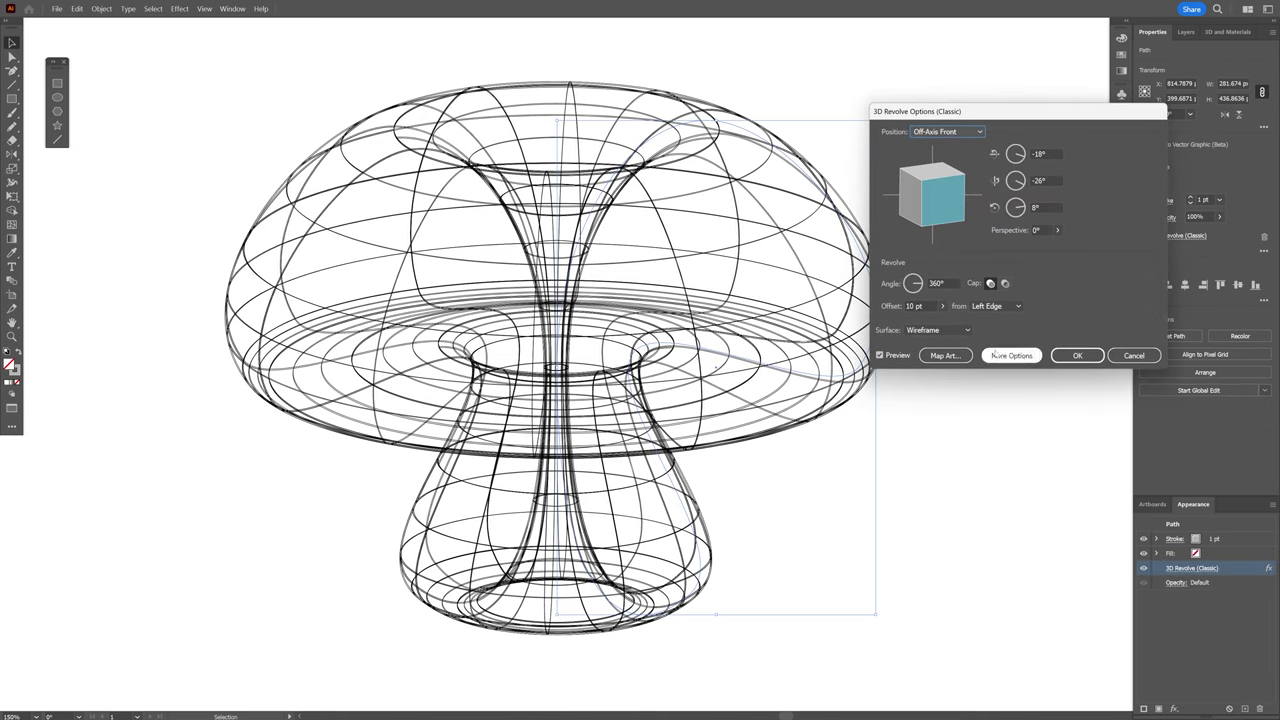
left_click(938, 330)
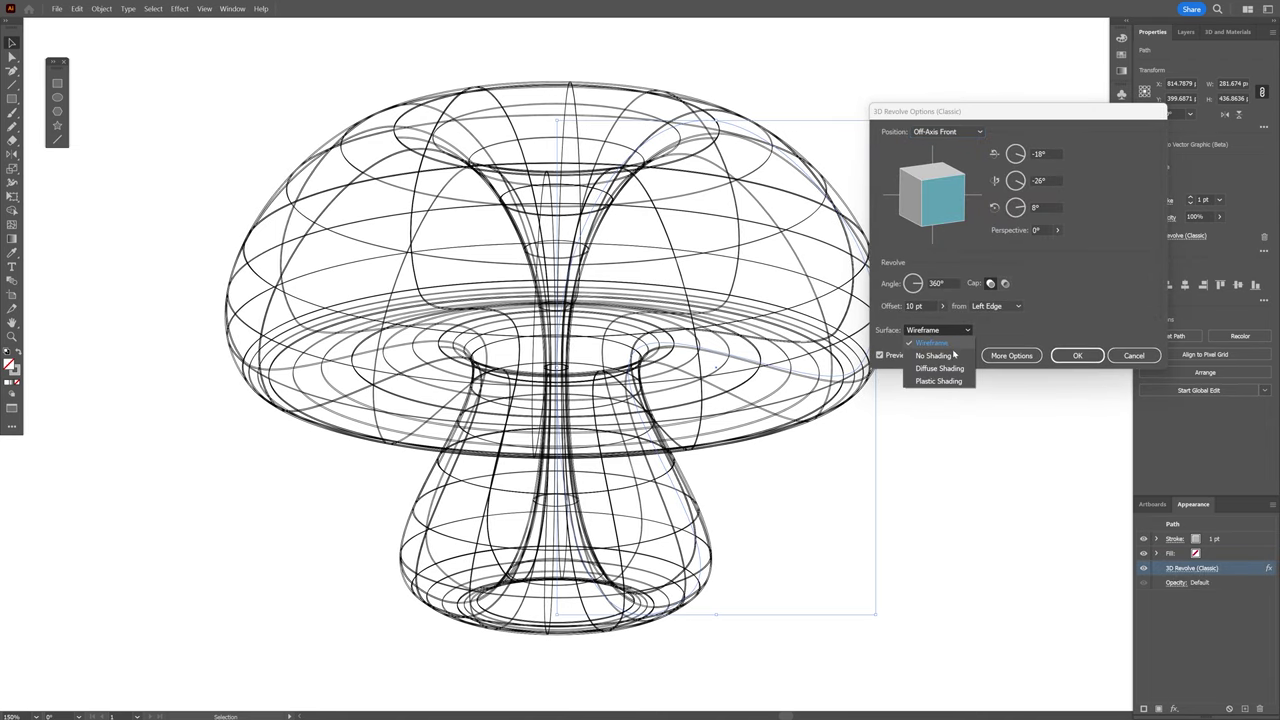
left_click(940, 368)
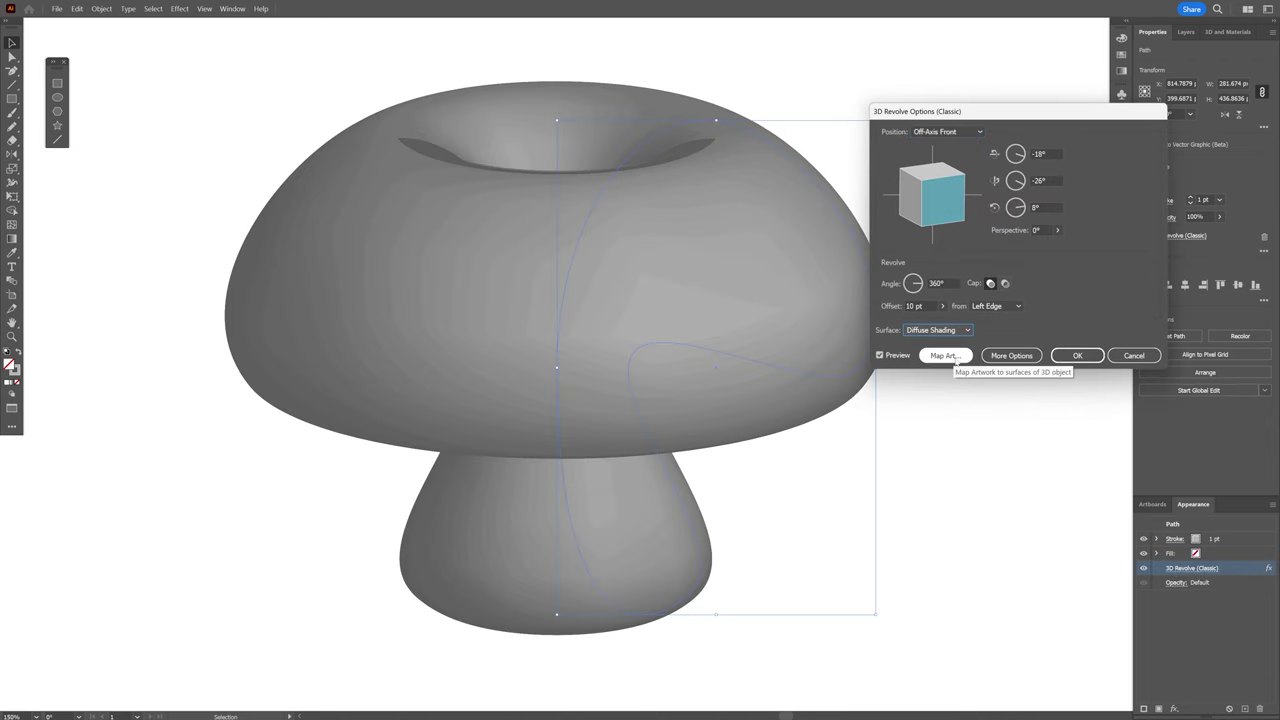
Step: In Map Art, put New Symbol 1 with Scale to Fit on surfaces 1 and 2
left_click(946, 356)
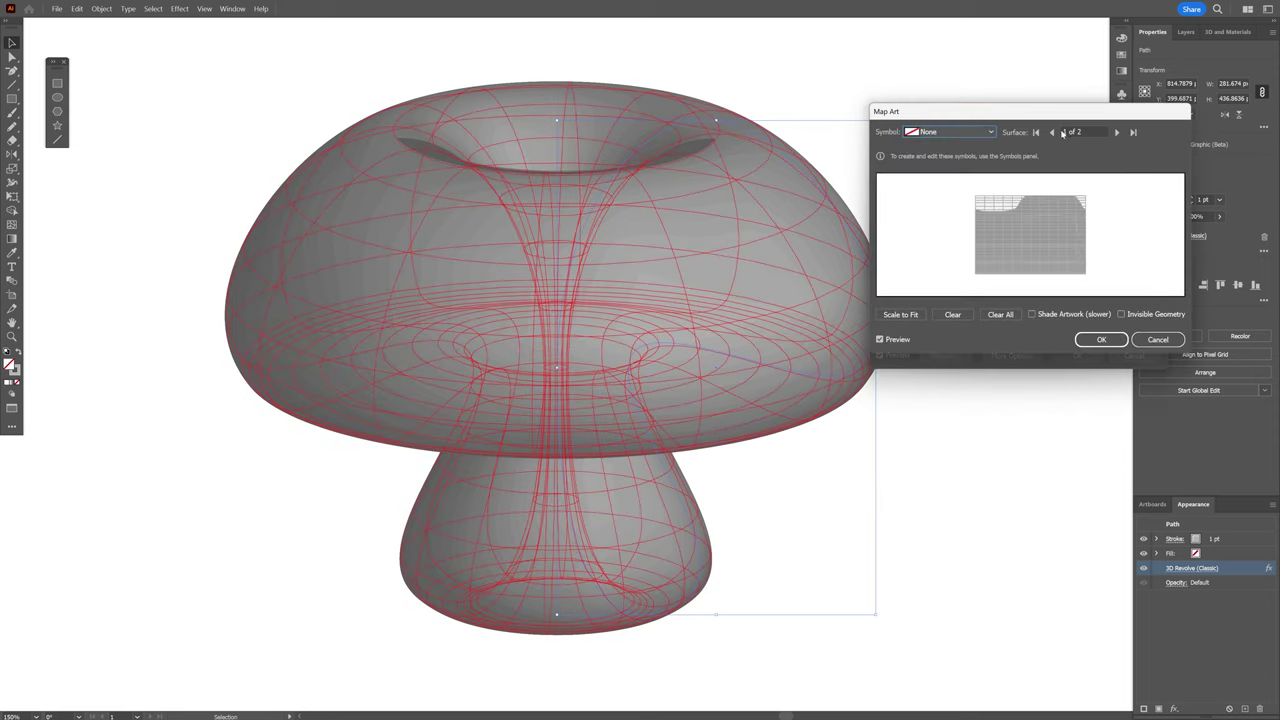
left_click(945, 134)
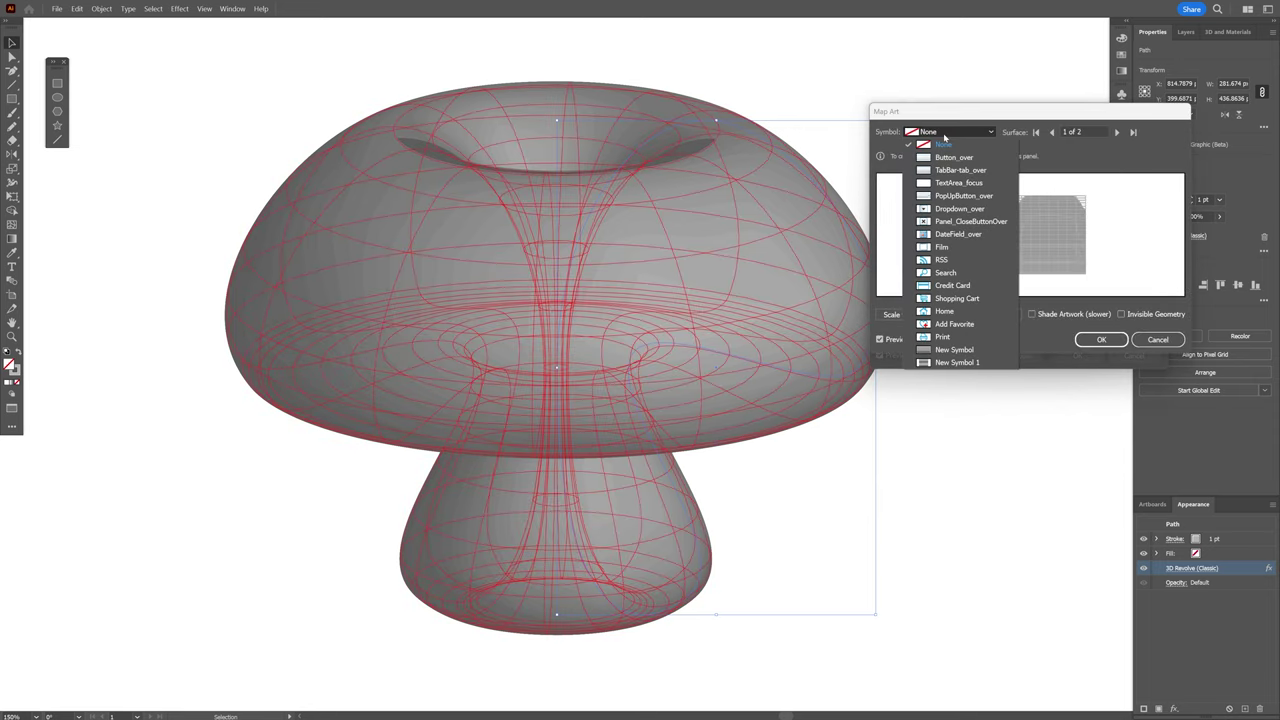
left_click(957, 363)
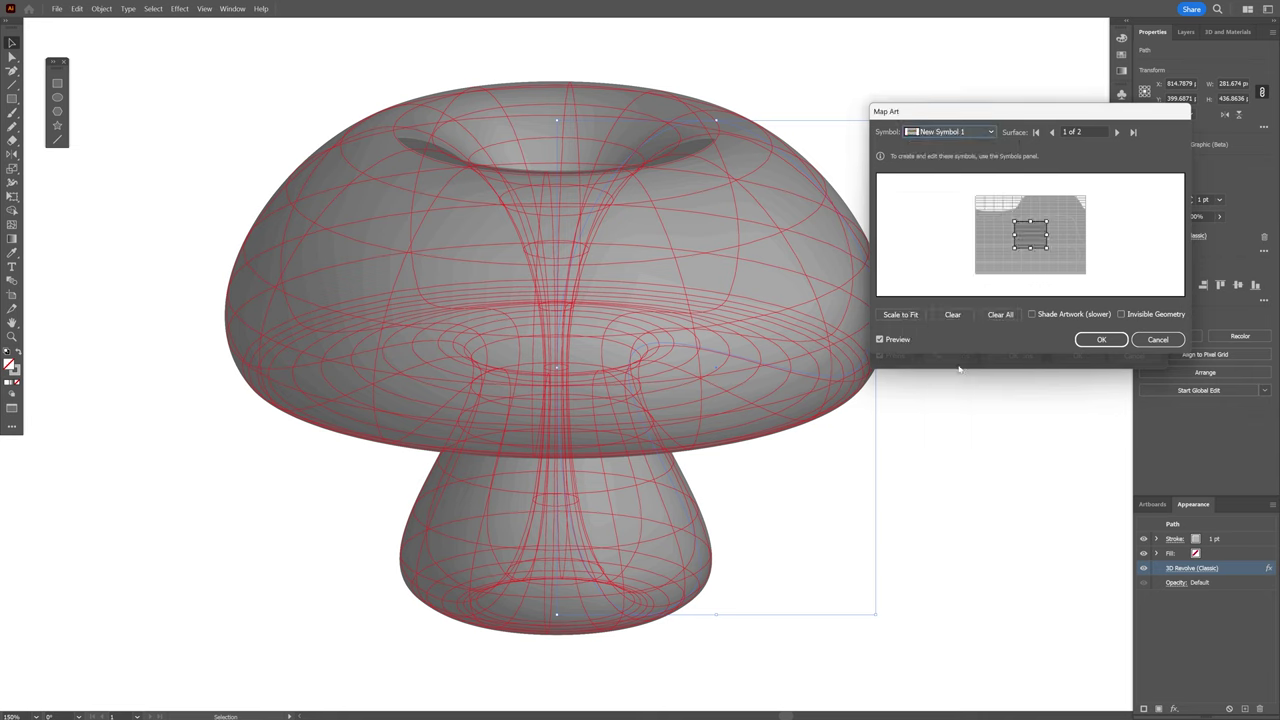
left_click(900, 314)
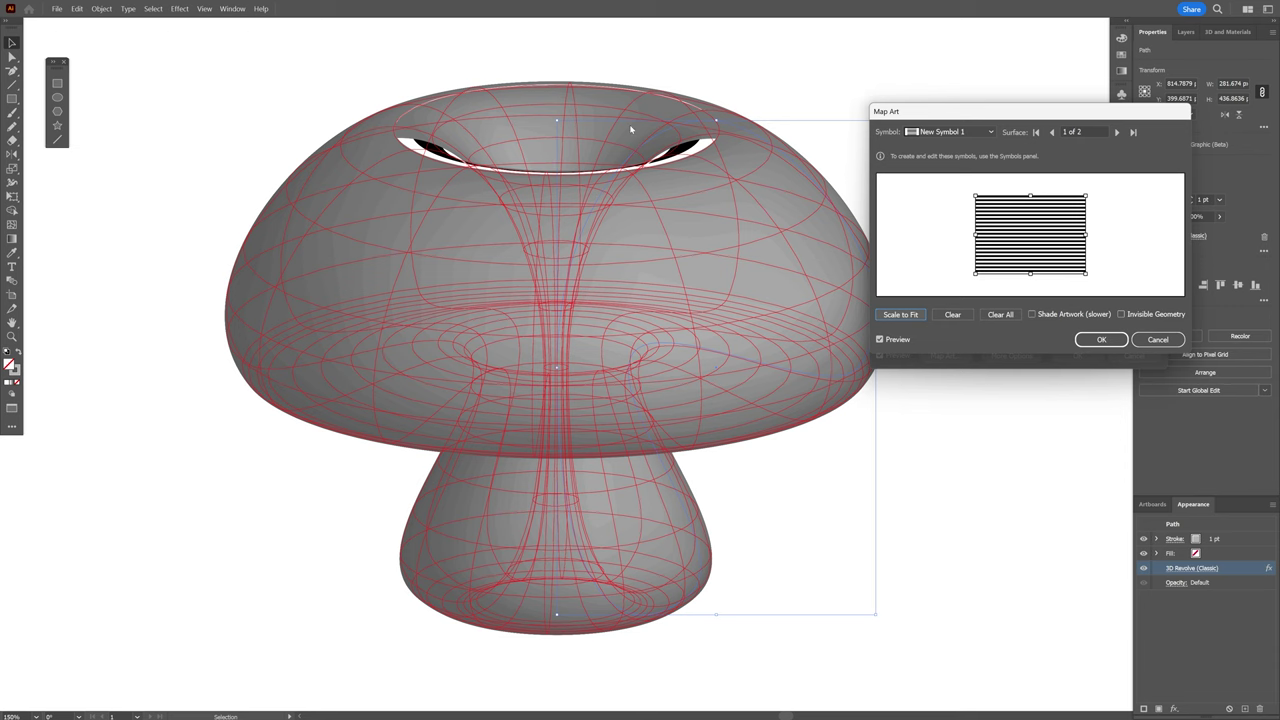
left_click(1118, 132)
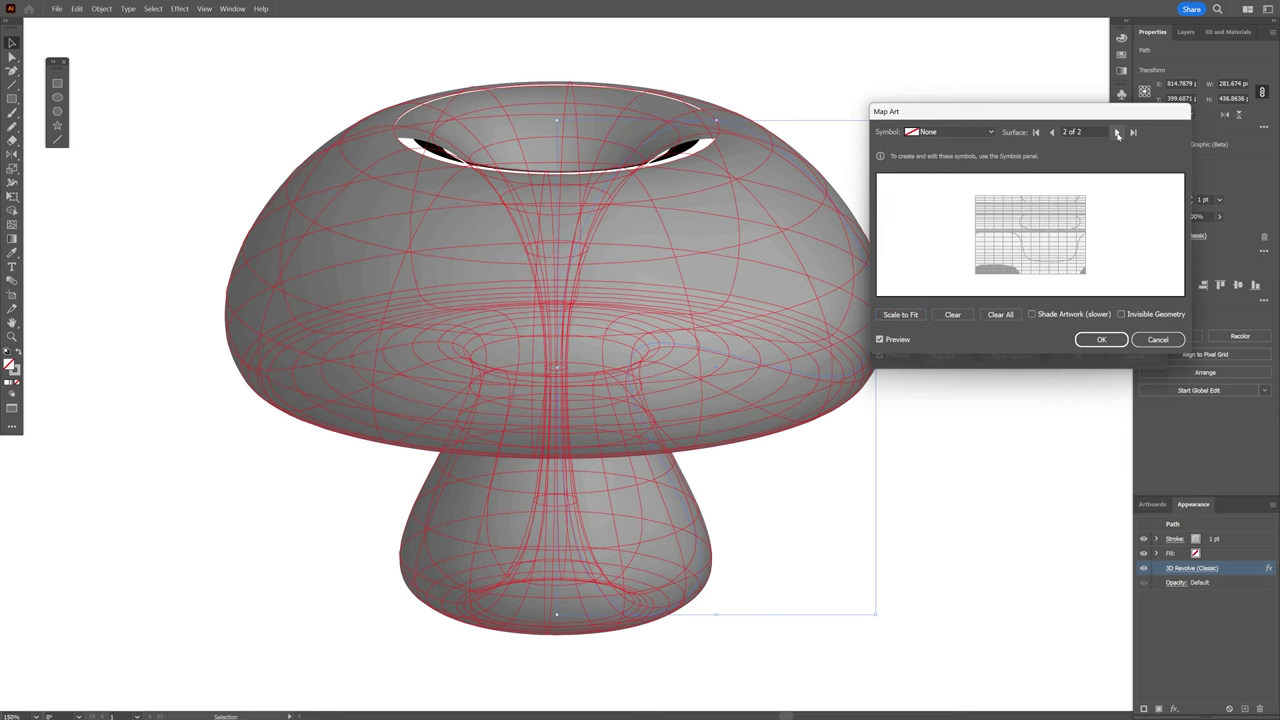
left_click(945, 132)
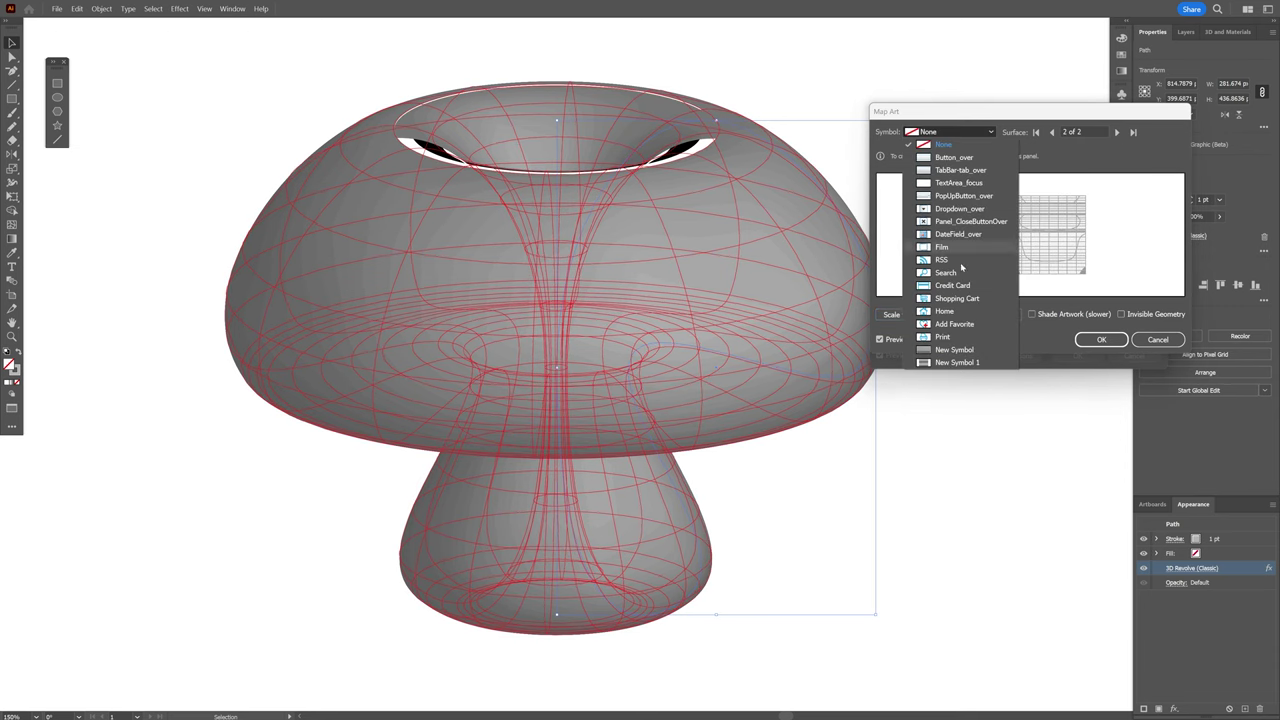
left_click(940, 361)
left_click(902, 316)
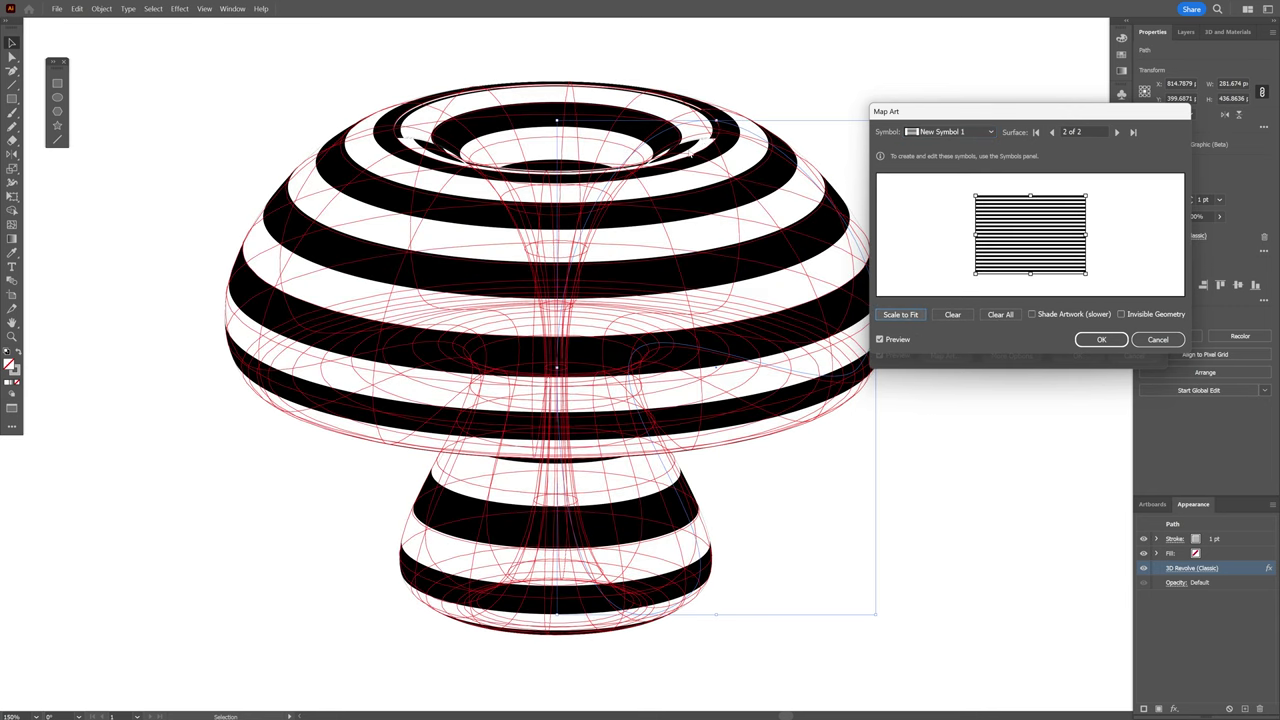
Step: Adjust the stripes on surface 1, then confirm Map Art and the revolve settings
left_click(1051, 132)
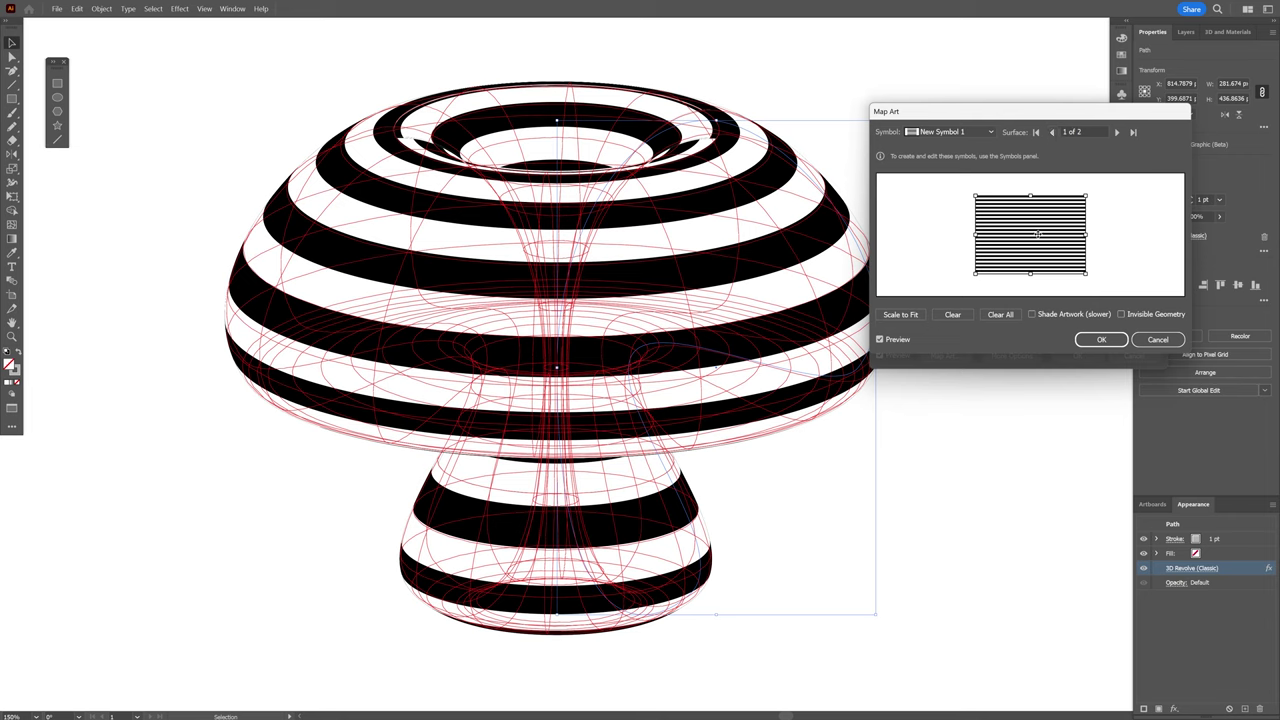
mouse_move(1090, 235)
left_mouse_down()
mouse_move(1114, 235)
mouse_move(1078, 229)
left_mouse_up()
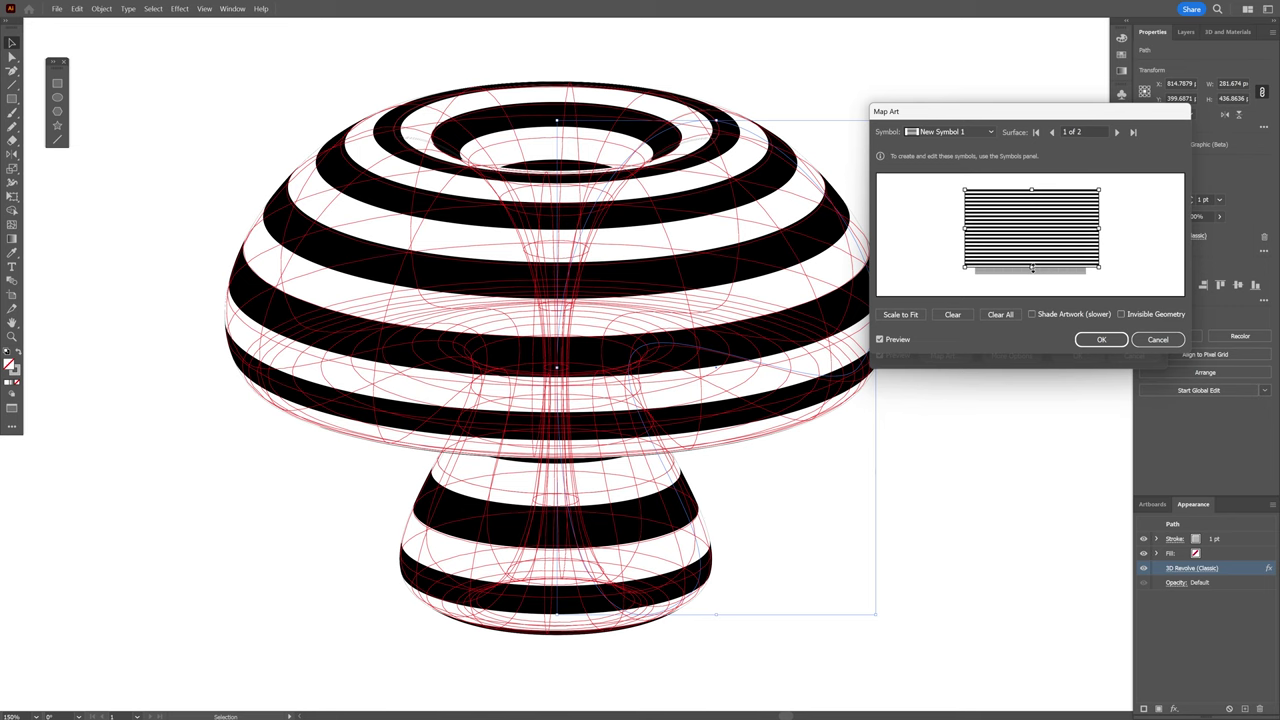
left_click(1100, 340)
left_click(1079, 357)
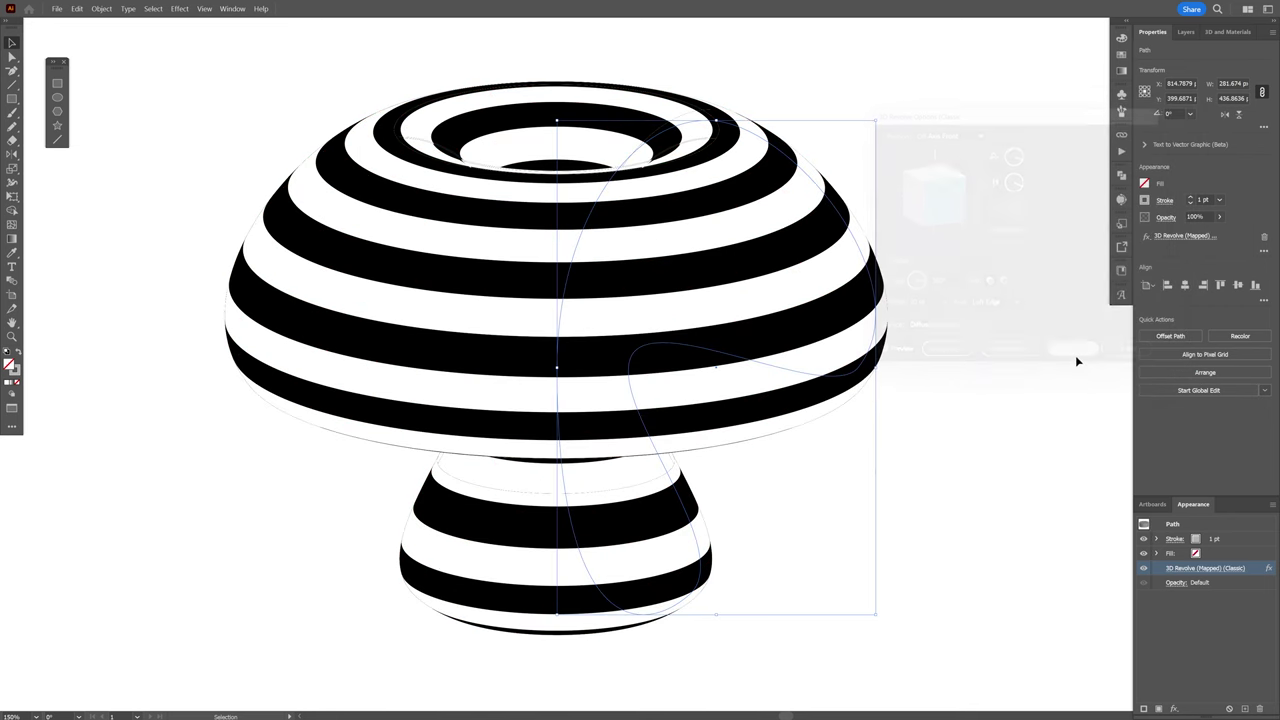
left_click(975, 351)
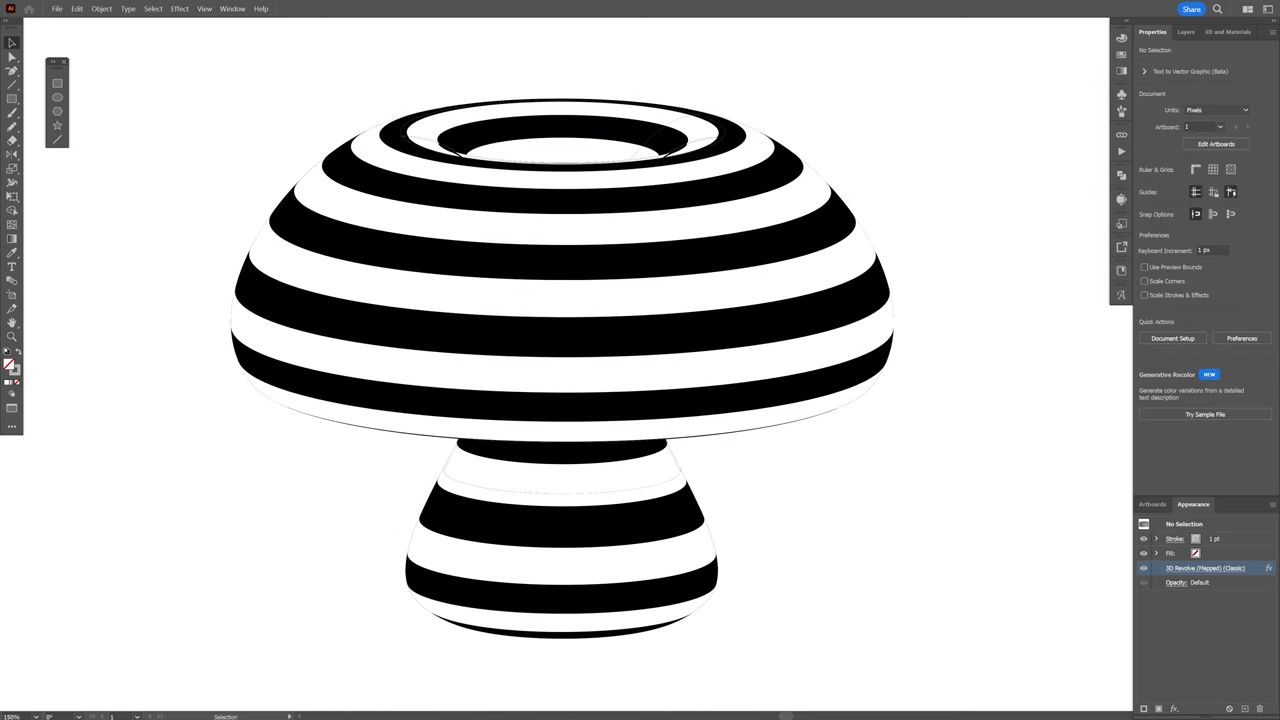